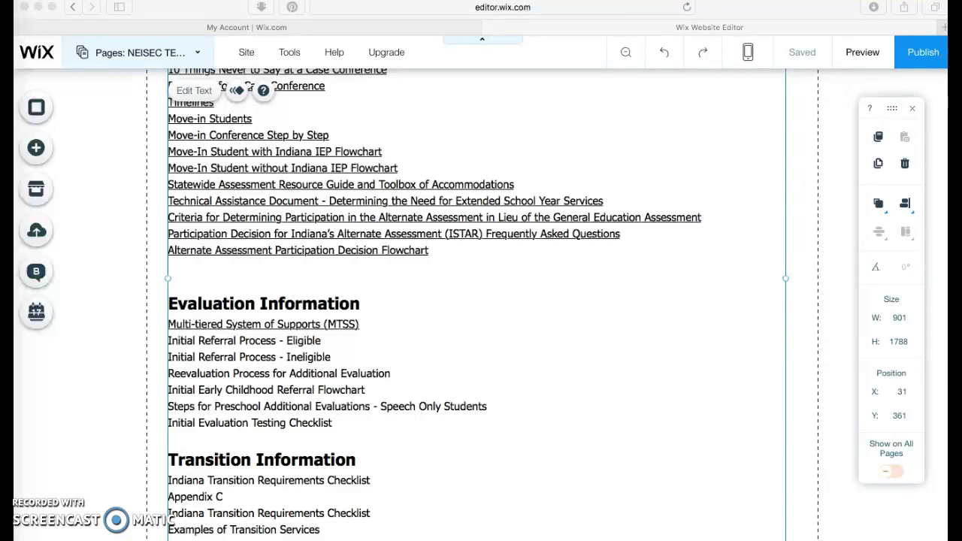
Select the 'Initial Referral Process - Eligible' line in the text box and open its link options
{"action": "left_click", "coordinate": [197, 57]}
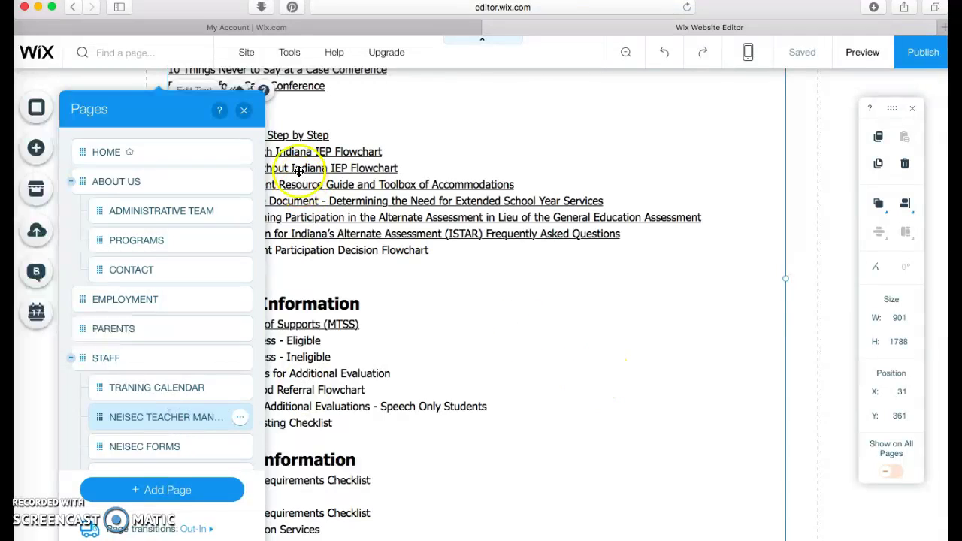
{"action": "left_click", "coordinate": [241, 113]}
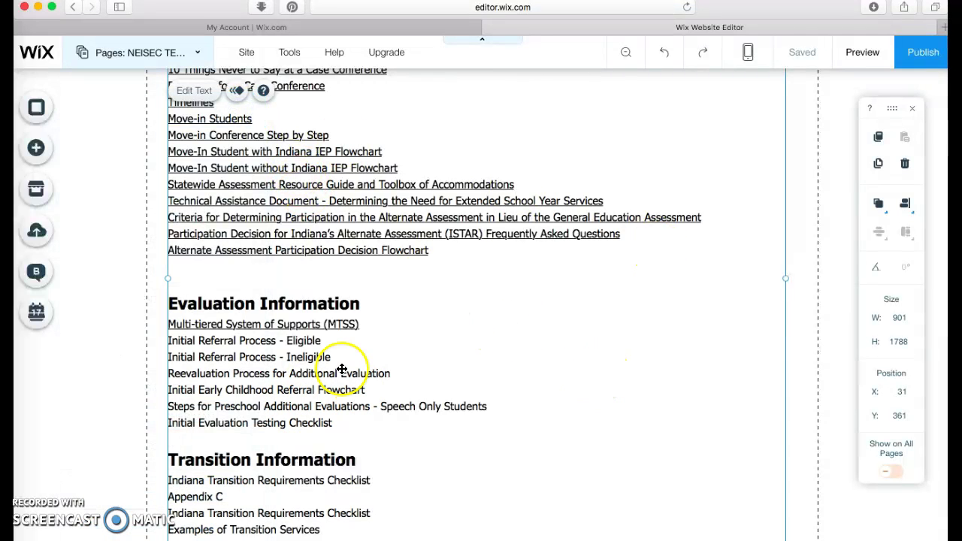
{"action": "left_click", "coordinate": [320, 340]}
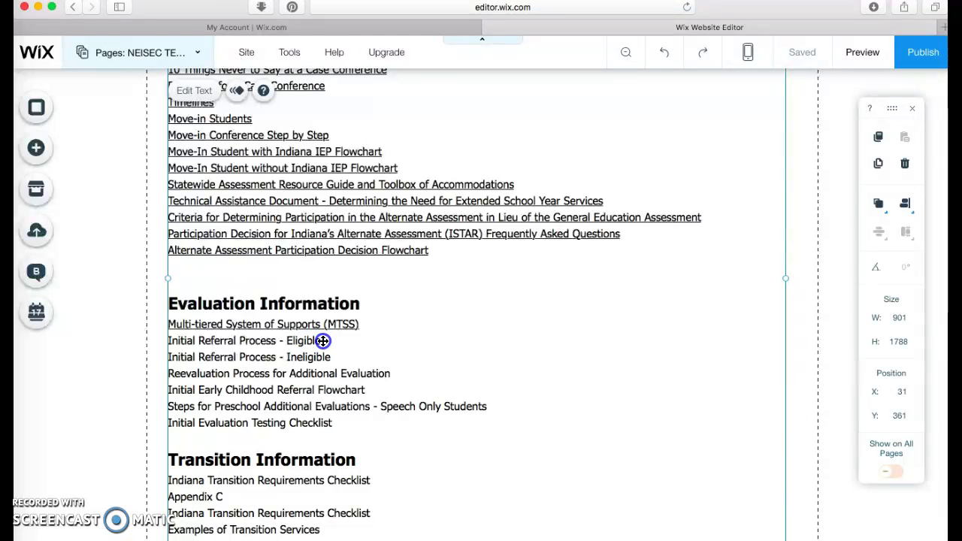
{"action": "double_click", "coordinate": [229, 340]}
{"action": "left_click", "coordinate": [224, 341]}
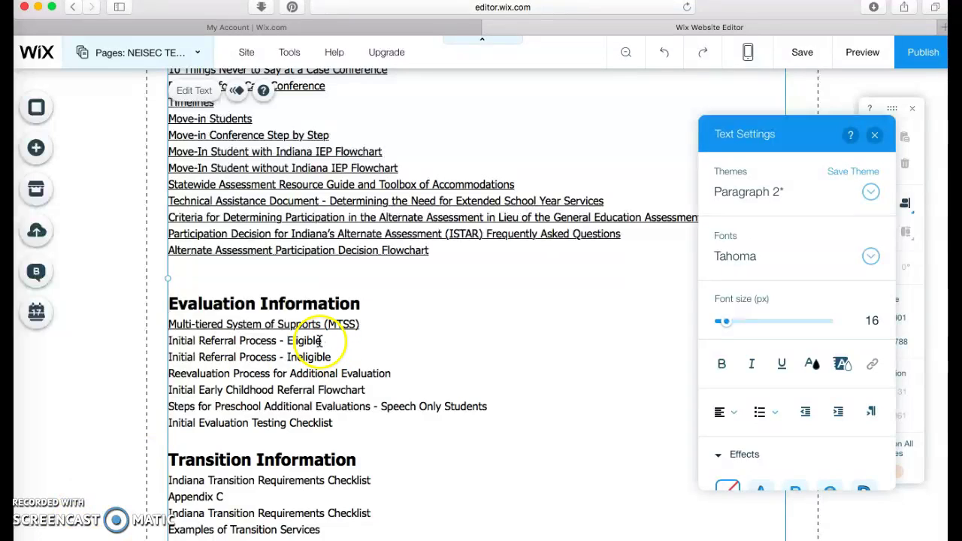
{"action": "left_click_drag", "start_coordinate": [323, 341], "coordinate": [185, 345]}
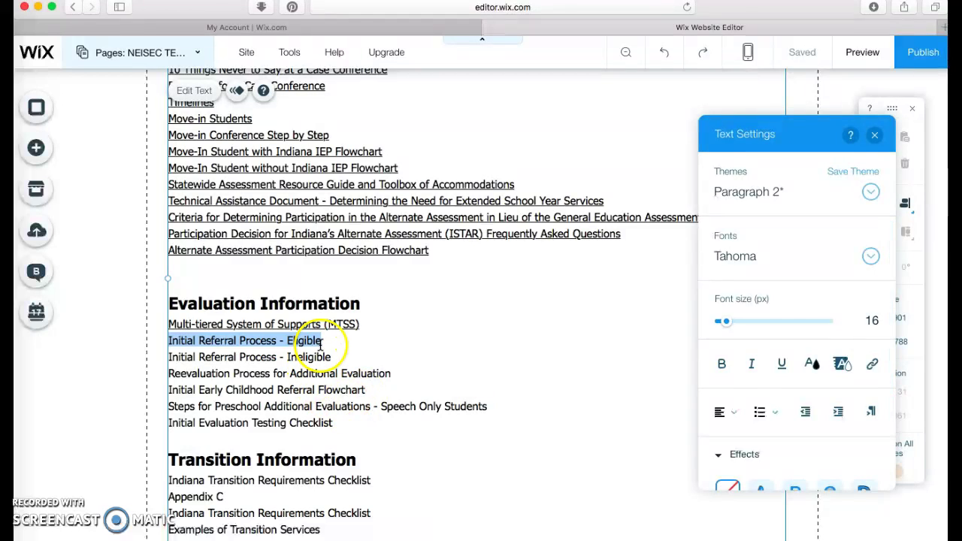
{"action": "left_click", "coordinate": [872, 367]}
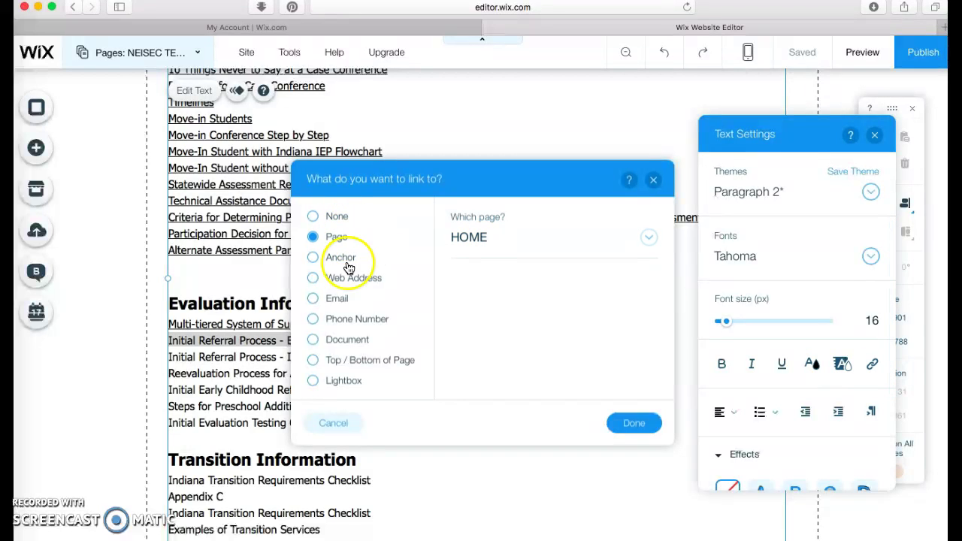
Make the Eligible line a Document link and open the site's document library
{"action": "left_click", "coordinate": [313, 342]}
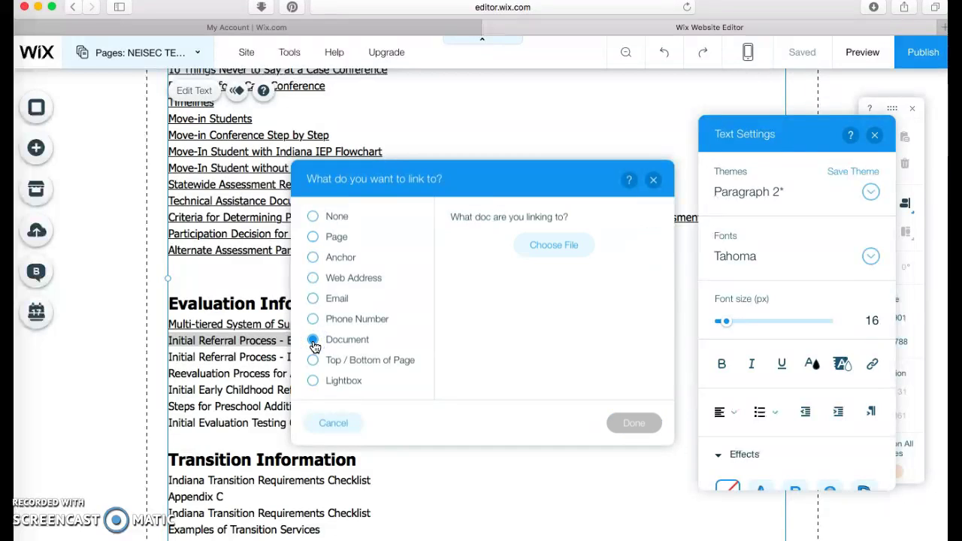
{"action": "left_click", "coordinate": [545, 245]}
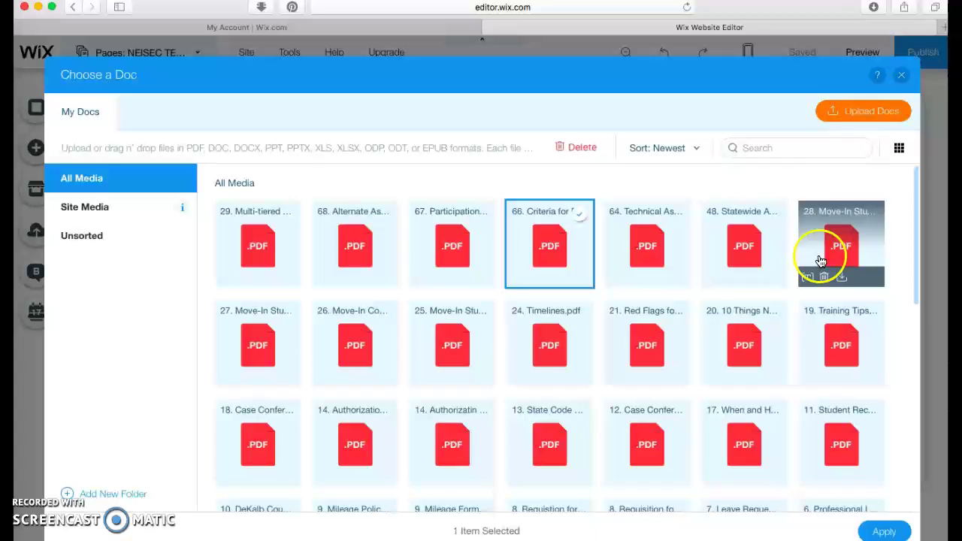
Upload '30. Initial Referrral Process - Eligible.pdf' from the computer into the document library
{"action": "left_click", "coordinate": [852, 120]}
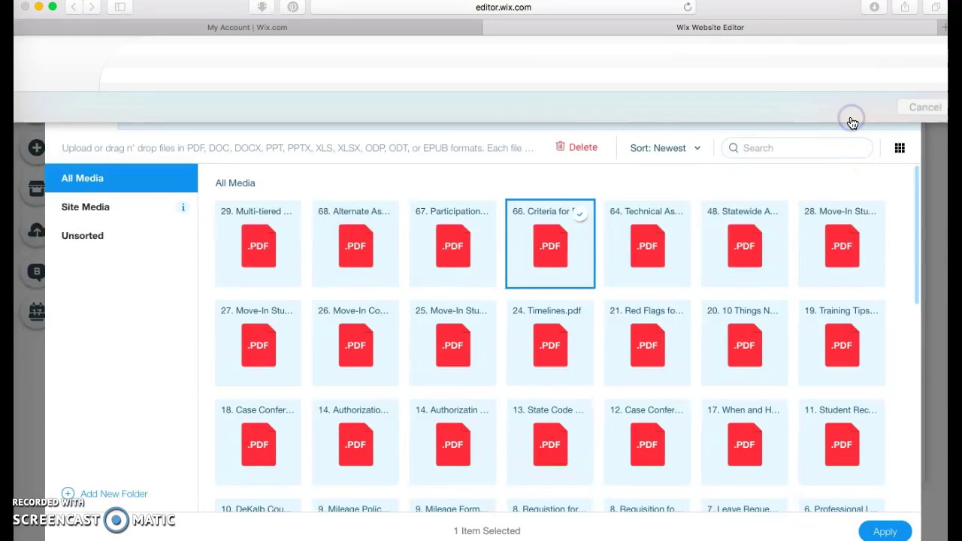
{"action": "scroll", "coordinate": [342, 184], "scroll_direction": "down", "scroll_amount": 1}
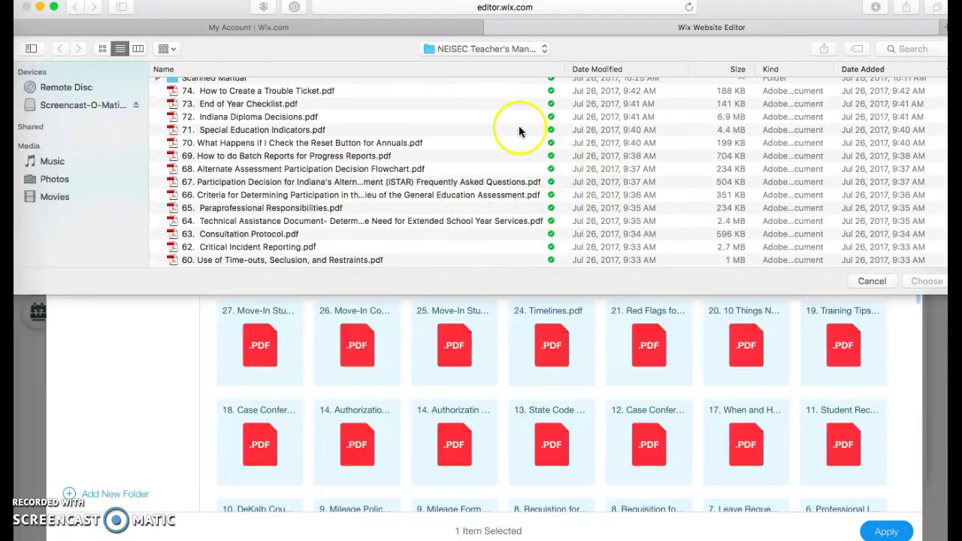
{"action": "scroll", "coordinate": [359, 167], "scroll_direction": "down", "scroll_amount": 5}
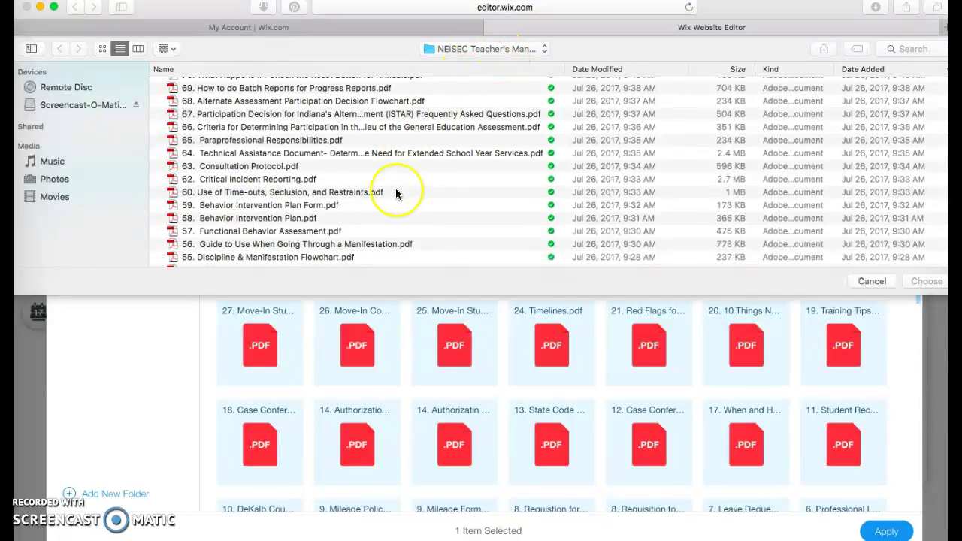
{"action": "scroll", "coordinate": [396, 188], "scroll_direction": "down", "scroll_amount": 5}
{"action": "scroll", "coordinate": [396, 193], "scroll_direction": "down", "scroll_amount": 8}
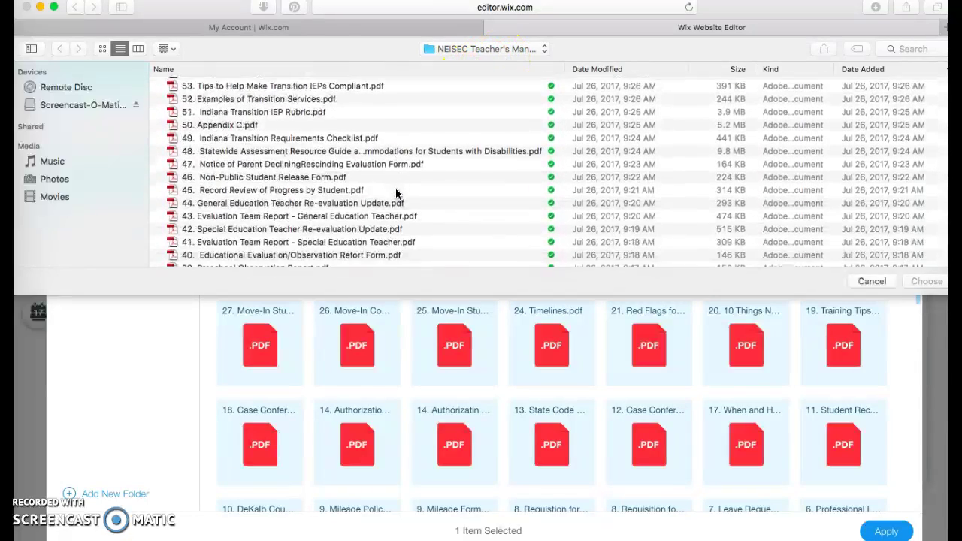
{"action": "scroll", "coordinate": [396, 193], "scroll_direction": "down", "scroll_amount": 5}
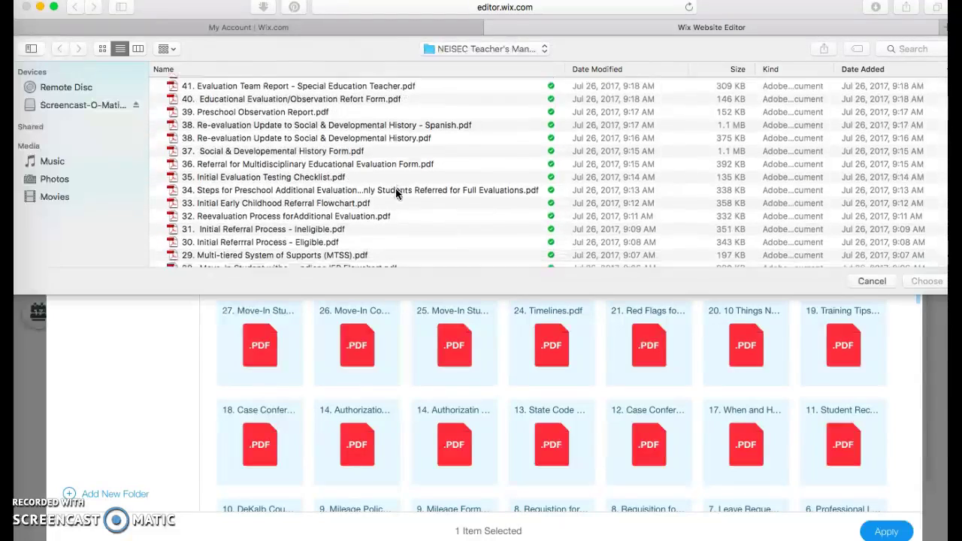
{"action": "scroll", "coordinate": [396, 194], "scroll_direction": "up", "scroll_amount": 3}
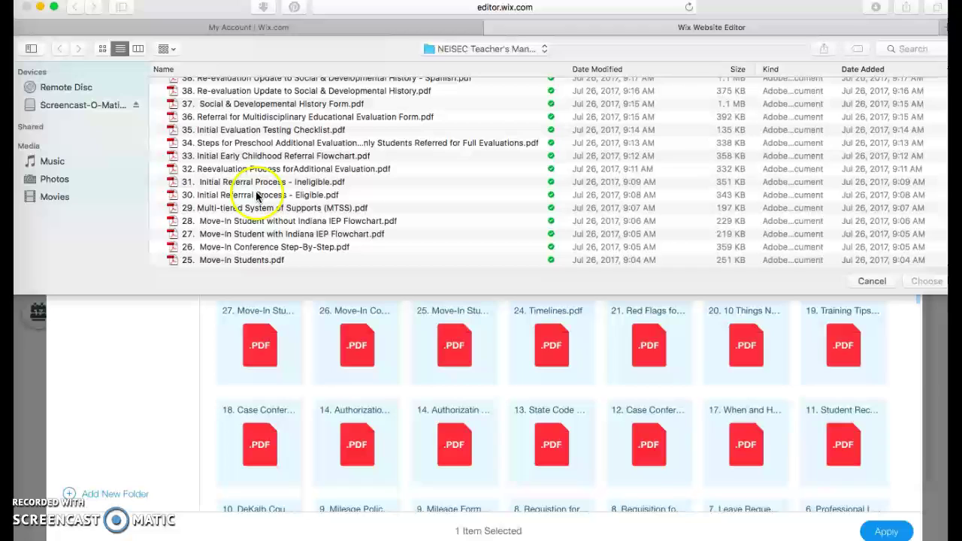
{"action": "double_click", "coordinate": [255, 194]}
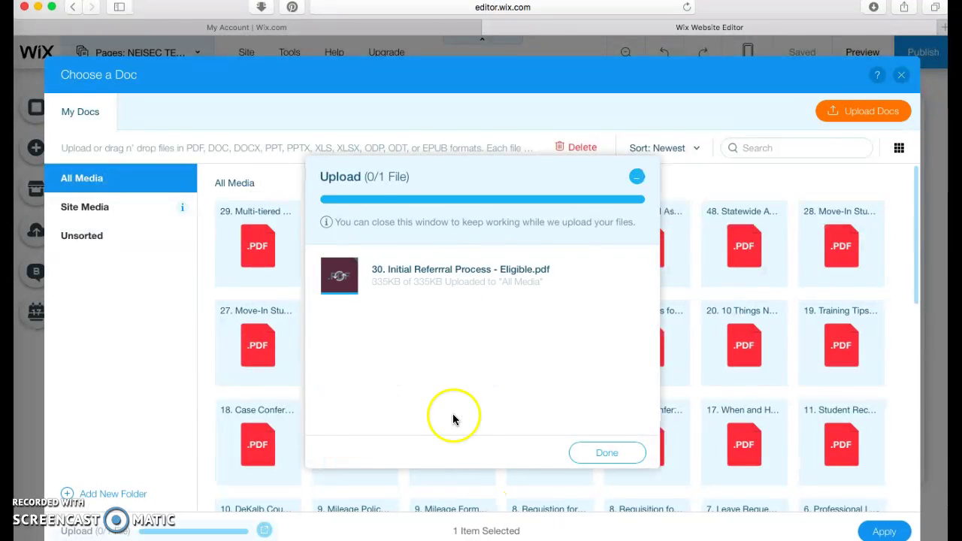
Apply the uploaded Eligible PDF as the Initial Referral Process - Eligible line's link
{"action": "left_click", "coordinate": [622, 433]}
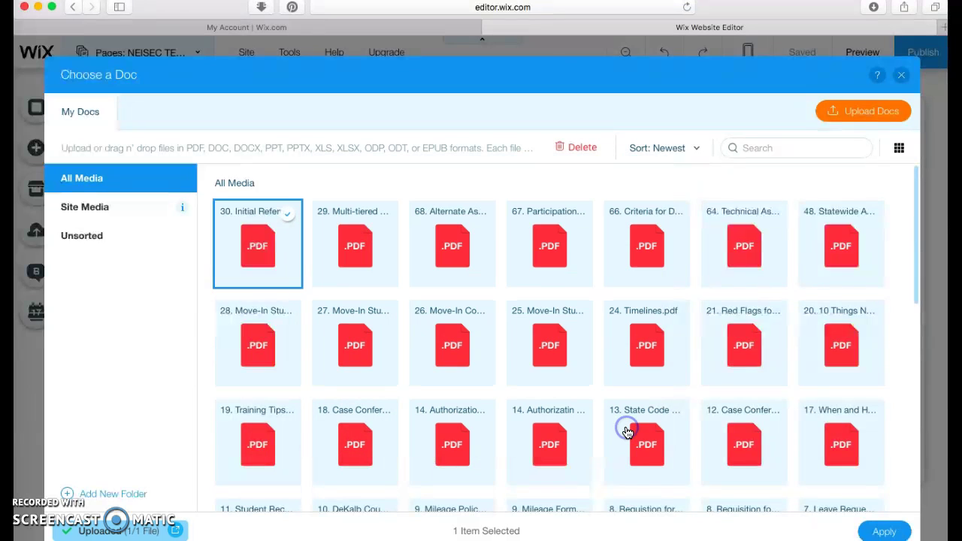
{"action": "left_click", "coordinate": [883, 530]}
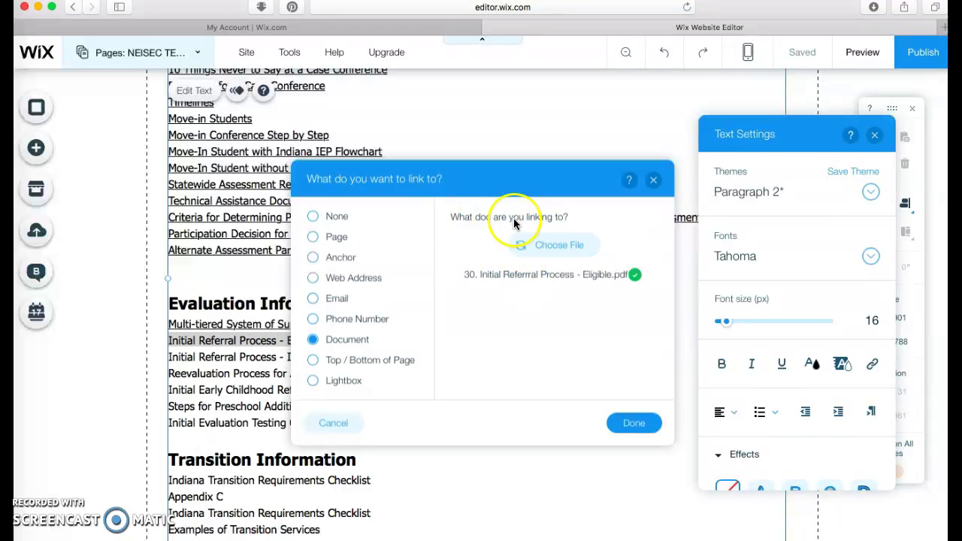
{"action": "left_click", "coordinate": [635, 423]}
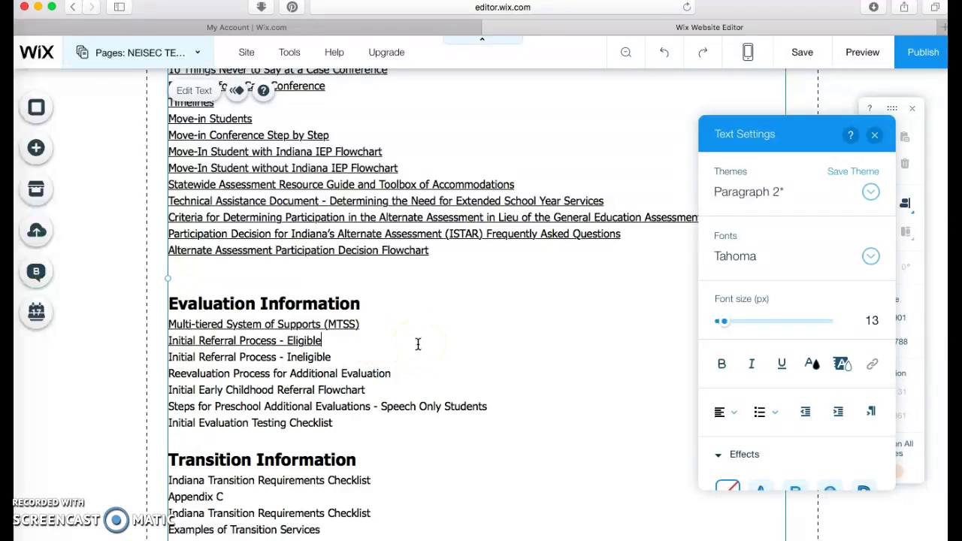
Select the 'Initial Referral Process - Ineligible' line and make it a Document link
{"action": "left_click", "coordinate": [335, 358]}
{"action": "left_click_drag", "start_coordinate": [334, 358], "coordinate": [183, 360]}
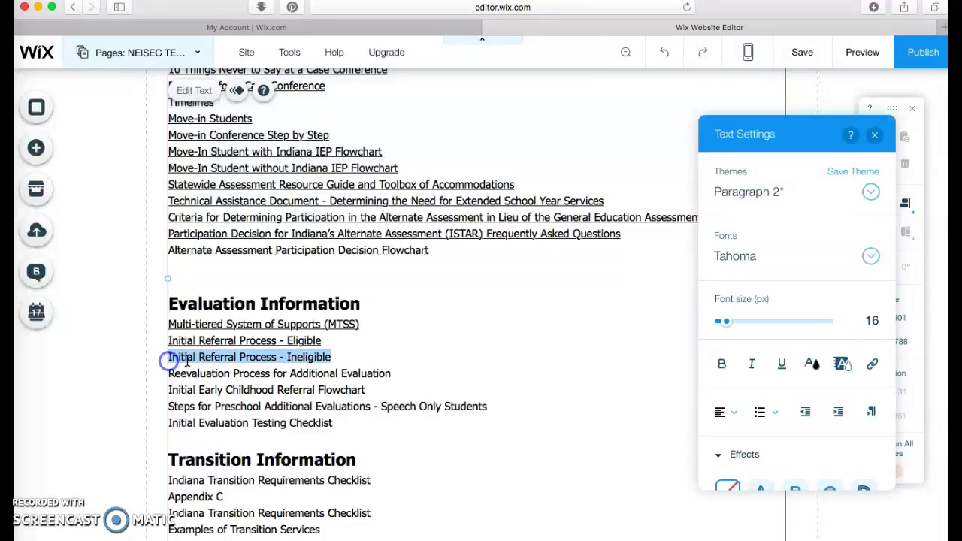
{"action": "left_click", "coordinate": [872, 365]}
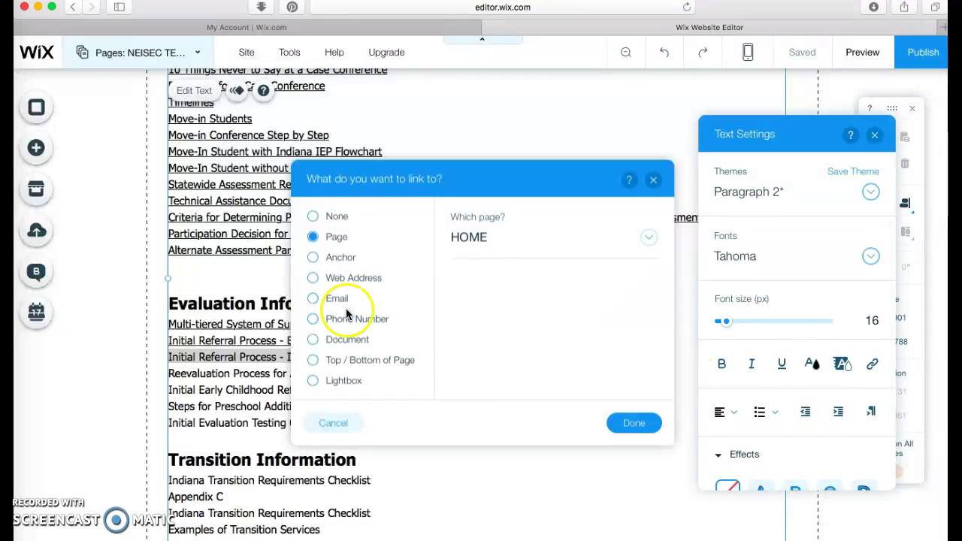
{"action": "left_click", "coordinate": [313, 339]}
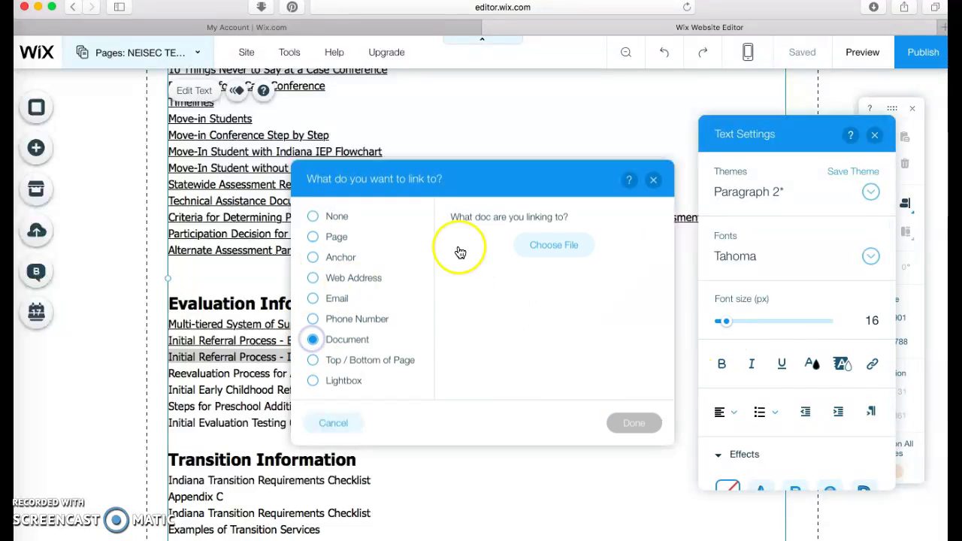
{"action": "left_click", "coordinate": [540, 248]}
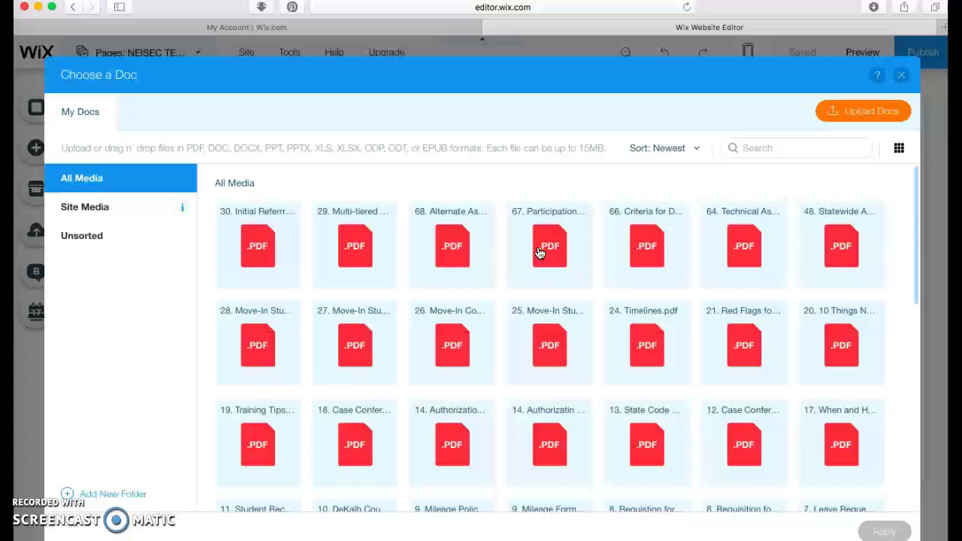
Upload '31. Initial Referral Process - Ineligible.pdf' from the NEISEC Teacher's Manual folder
{"action": "left_click", "coordinate": [871, 113]}
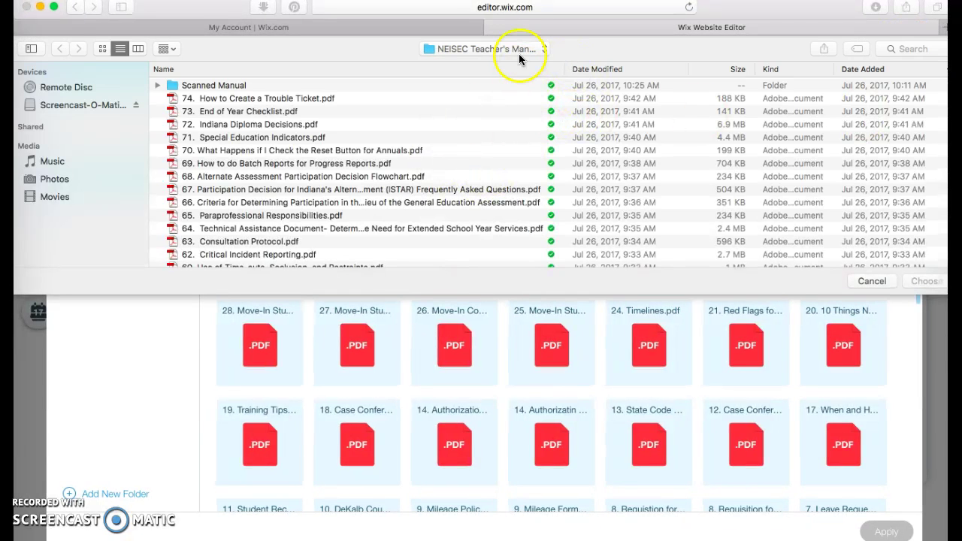
{"action": "left_click", "coordinate": [519, 50]}
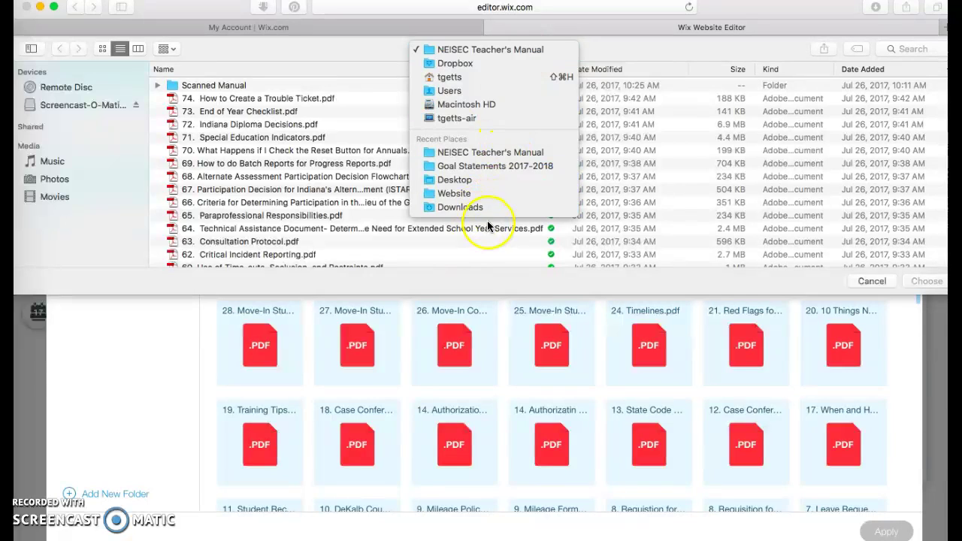
{"action": "left_click", "coordinate": [490, 156]}
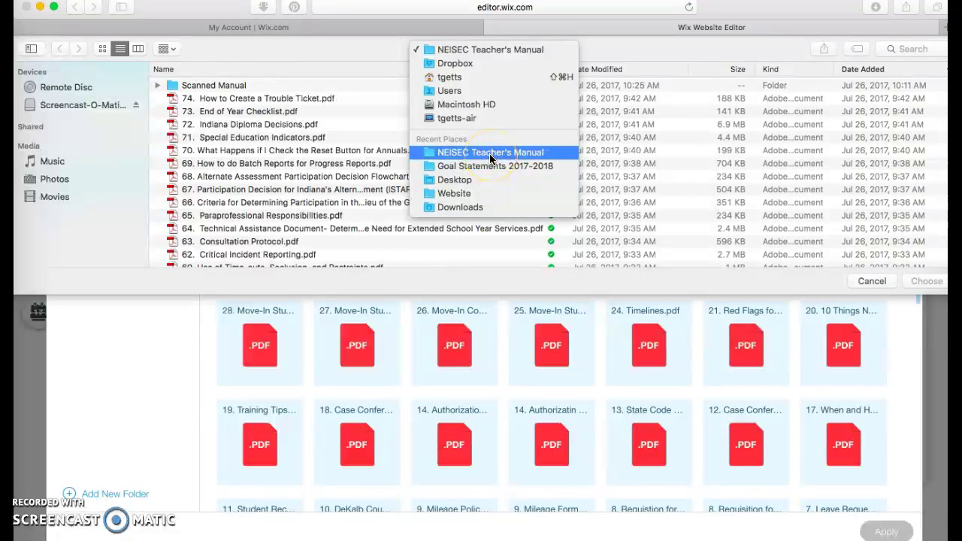
{"action": "left_click", "coordinate": [490, 154]}
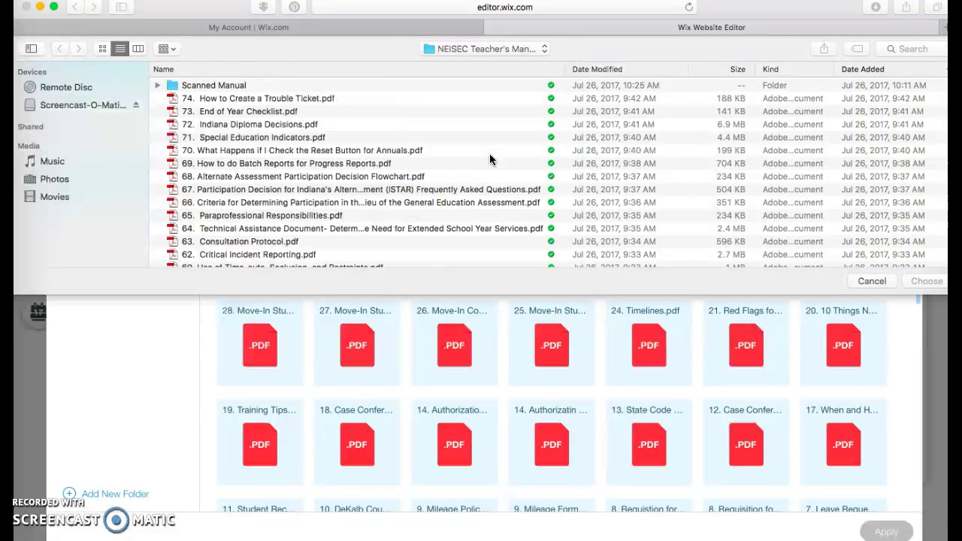
{"action": "left_click", "coordinate": [472, 175]}
{"action": "scroll", "coordinate": [472, 175], "scroll_direction": "down", "scroll_amount": 15}
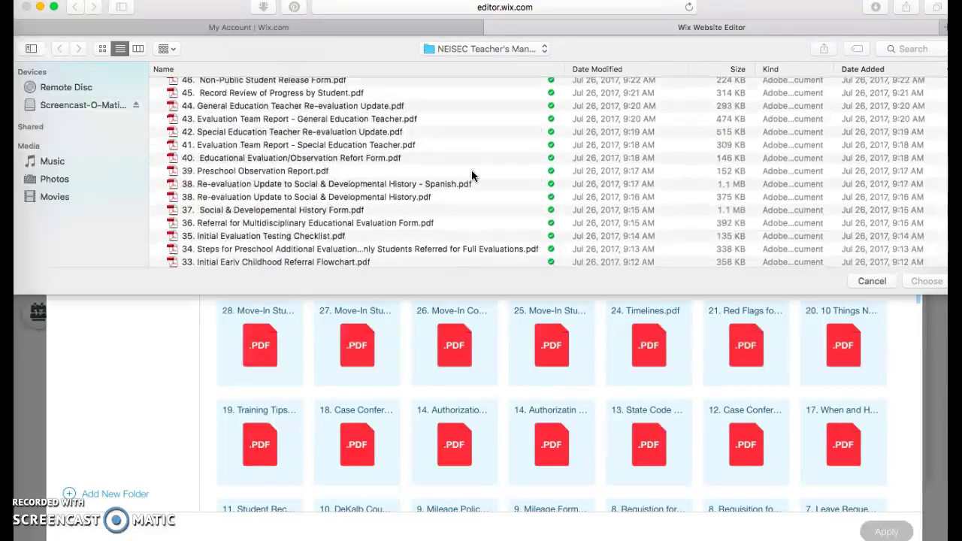
{"action": "scroll", "coordinate": [473, 175], "scroll_direction": "down", "scroll_amount": 2}
{"action": "left_click", "coordinate": [327, 217]}
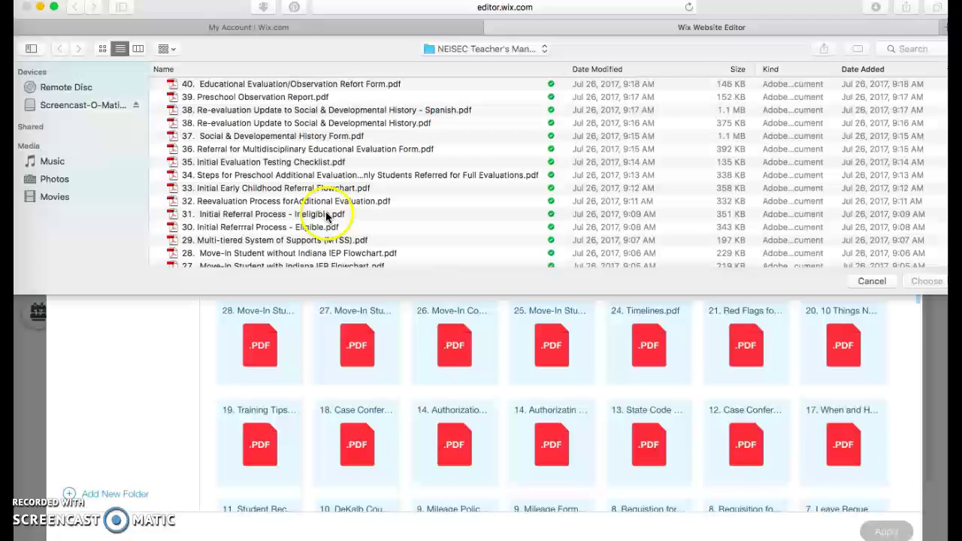
{"action": "double_click", "coordinate": [327, 217]}
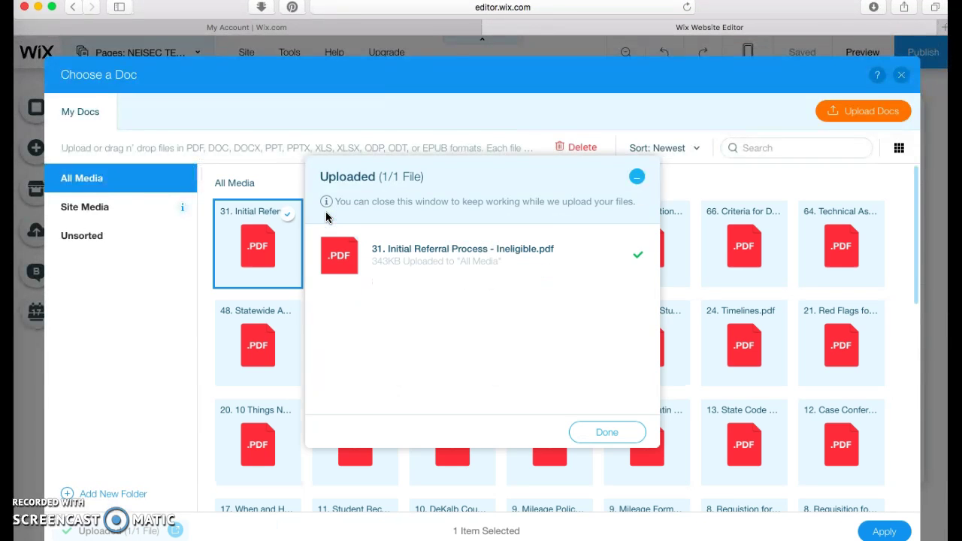
Link the Initial Referral Process - Ineligible line to its uploaded PDF
{"action": "left_click", "coordinate": [624, 433]}
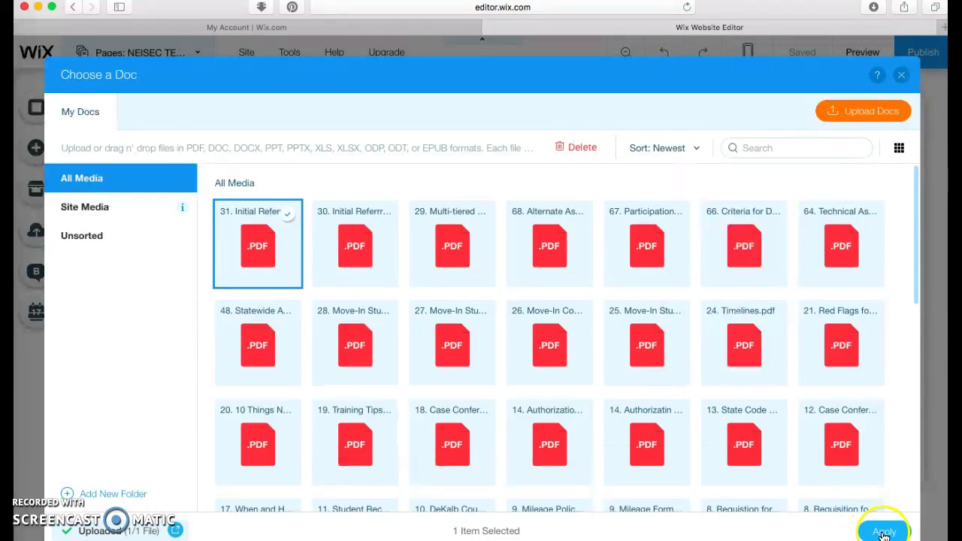
{"action": "left_click", "coordinate": [882, 532]}
{"action": "left_click", "coordinate": [631, 422]}
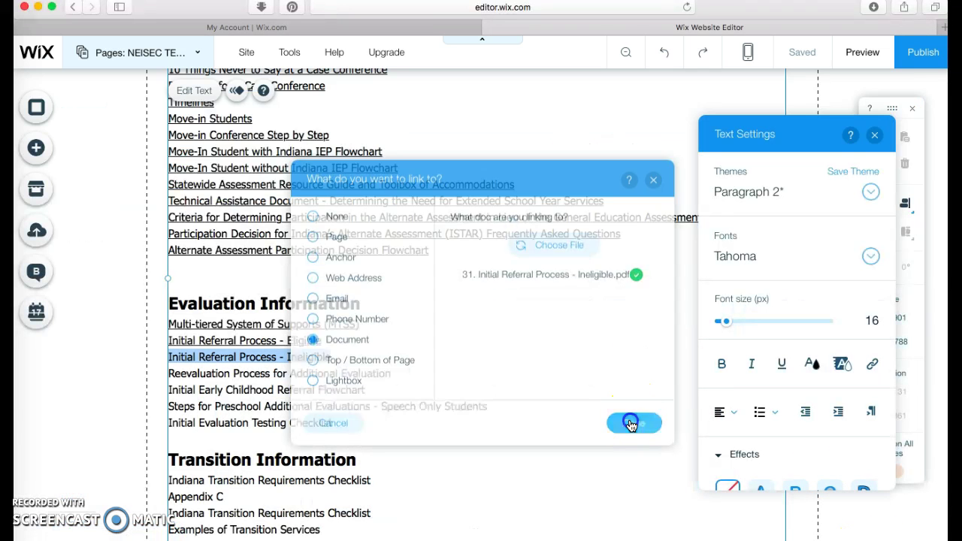
Select the 'Reevaluation Process for Additional Evaluation' line and make it a Document link
{"action": "left_click", "coordinate": [397, 373]}
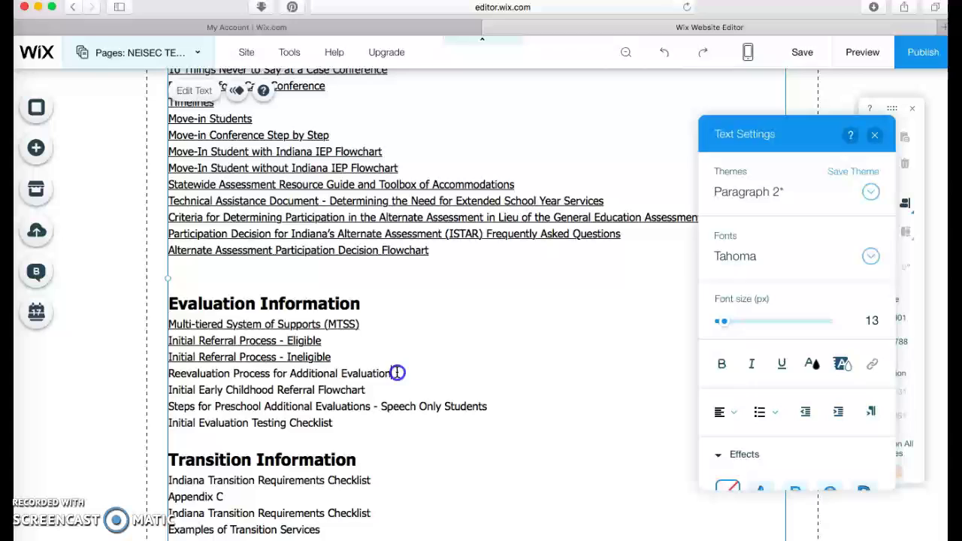
{"action": "left_click_drag", "start_coordinate": [382, 374], "coordinate": [183, 375]}
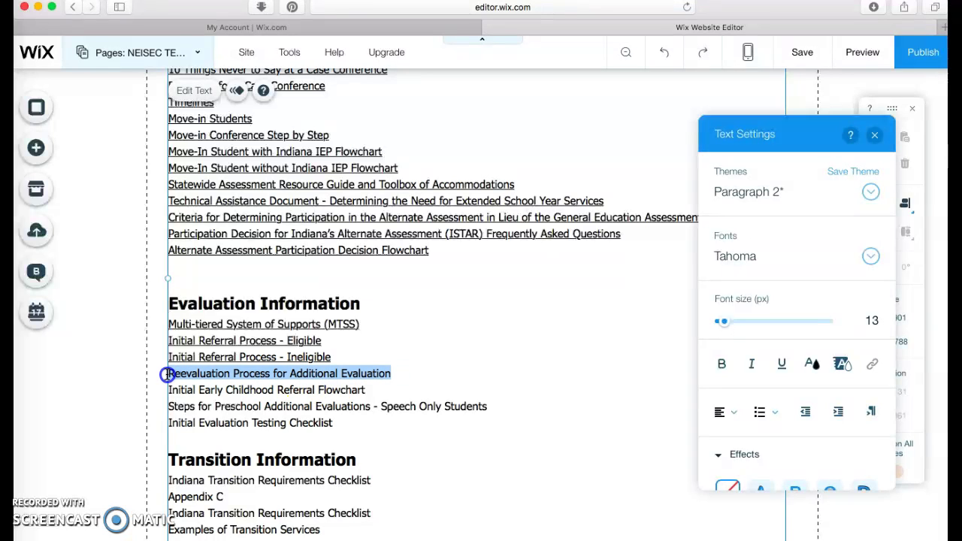
{"action": "left_click", "coordinate": [873, 366]}
{"action": "left_click", "coordinate": [314, 341]}
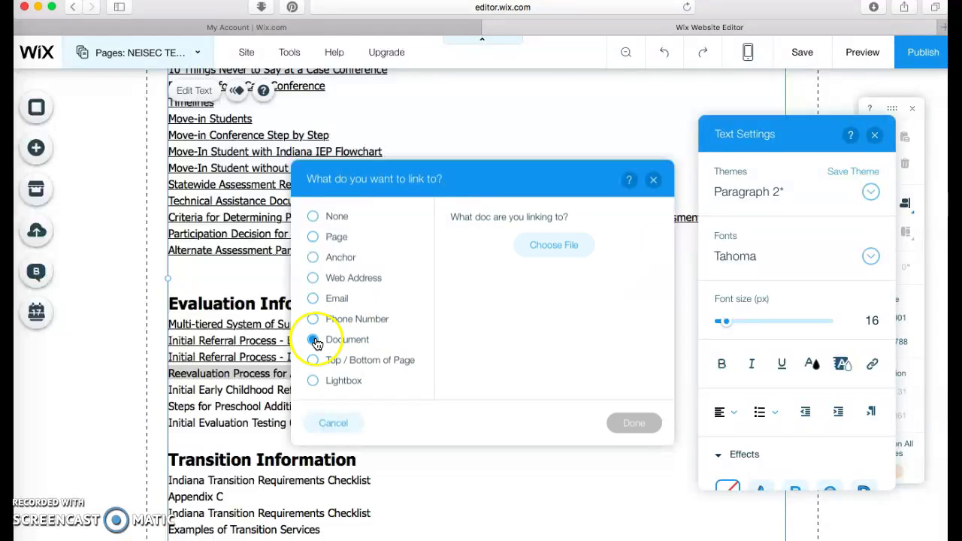
{"action": "left_click", "coordinate": [535, 248]}
Upload the 32. Reevaluation Process forAdditional Evaluation PDF and link the Reevaluation line to it
{"action": "left_click", "coordinate": [855, 110]}
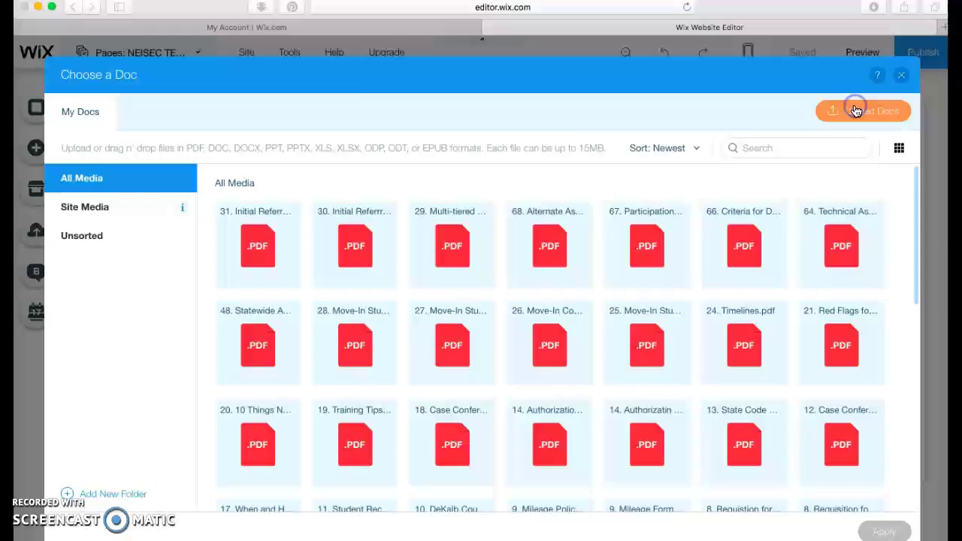
{"action": "scroll", "coordinate": [316, 165], "scroll_direction": "down", "scroll_amount": 10}
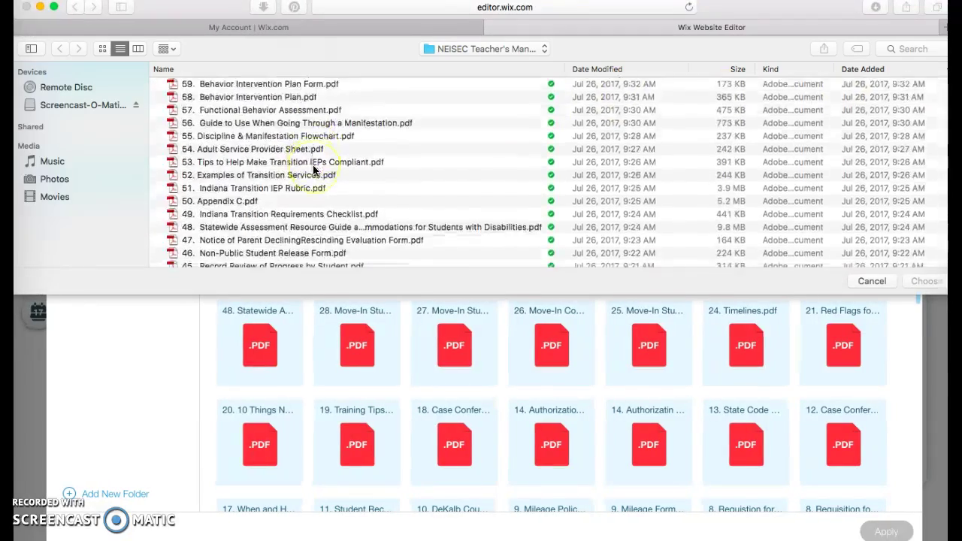
{"action": "scroll", "coordinate": [313, 168], "scroll_direction": "down", "scroll_amount": 5}
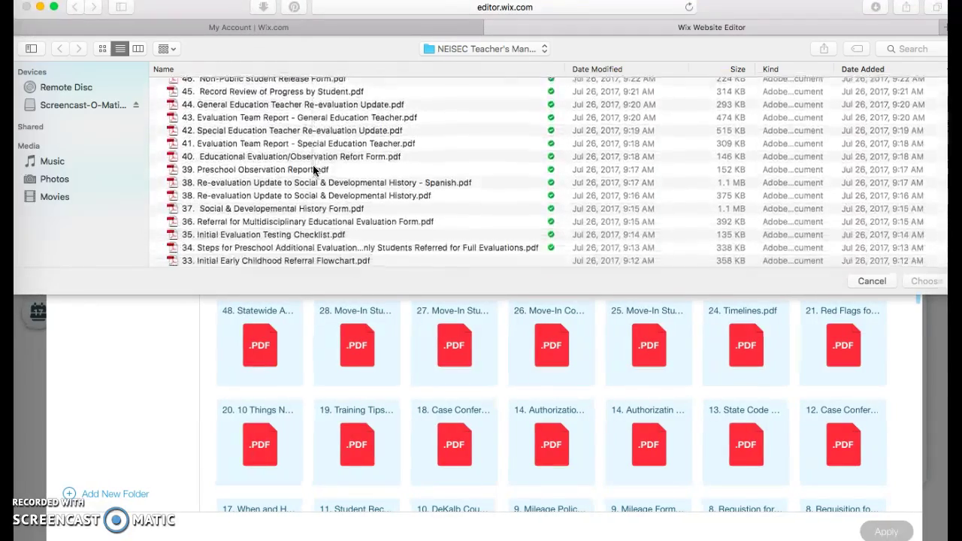
{"action": "scroll", "coordinate": [313, 168], "scroll_direction": "down", "scroll_amount": 3}
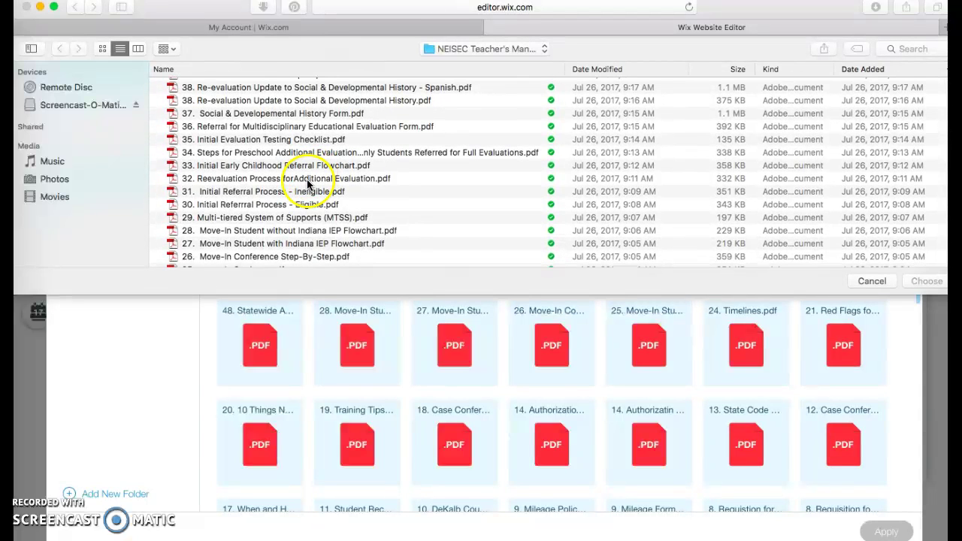
{"action": "double_click", "coordinate": [307, 179]}
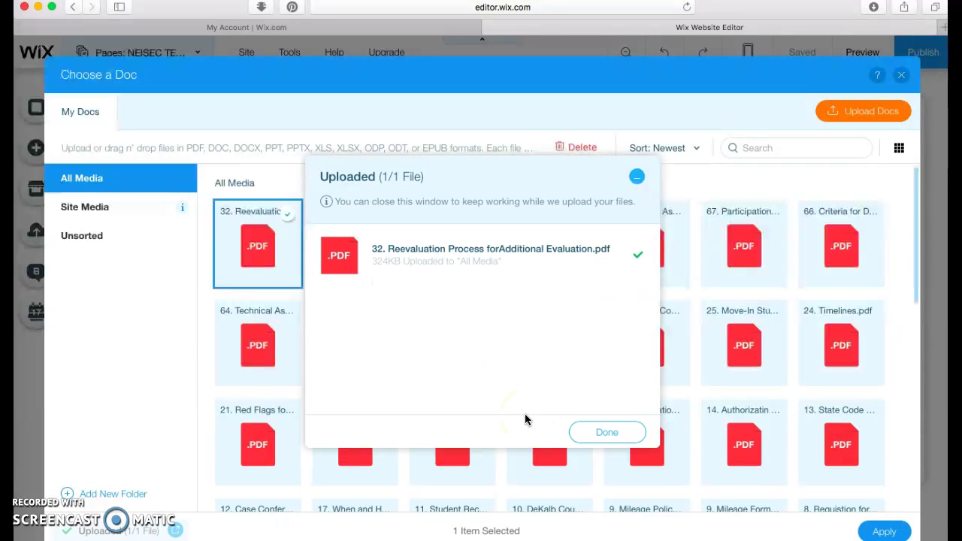
{"action": "left_click", "coordinate": [605, 435]}
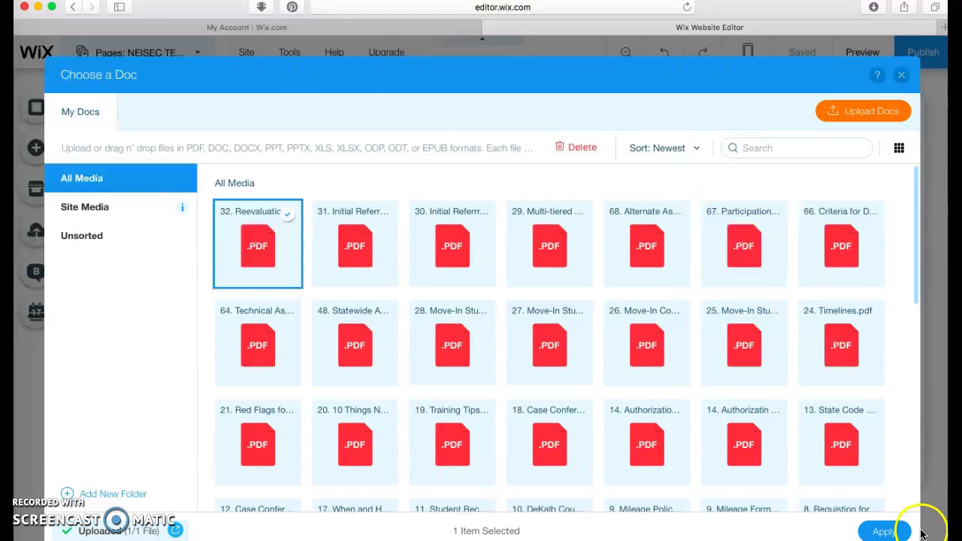
{"action": "left_click", "coordinate": [882, 531]}
{"action": "left_click", "coordinate": [639, 423]}
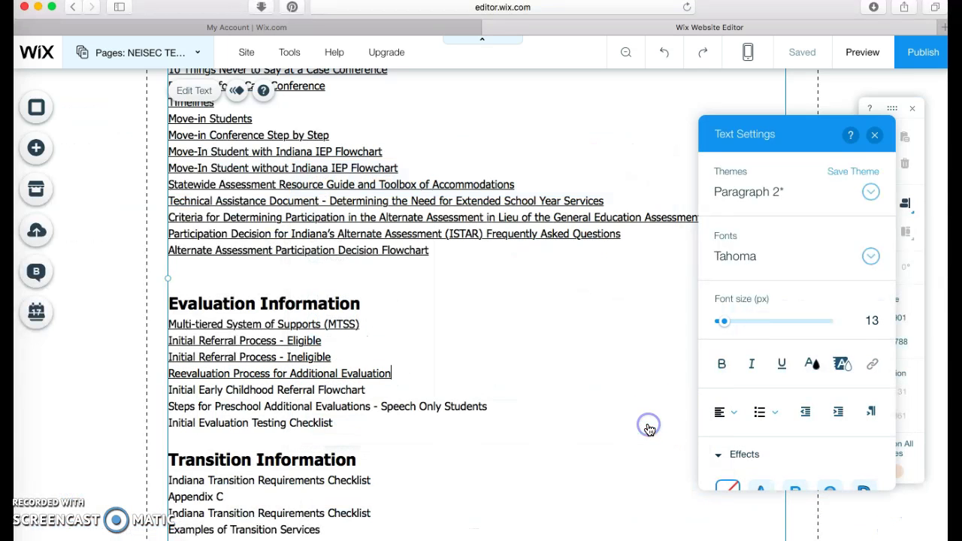
Scroll through the page to review the linked Evaluation lines, then close the text settings panel
{"action": "scroll", "coordinate": [582, 342], "scroll_direction": "down", "scroll_amount": 1}
{"action": "scroll", "coordinate": [581, 342], "scroll_direction": "down", "scroll_amount": 4}
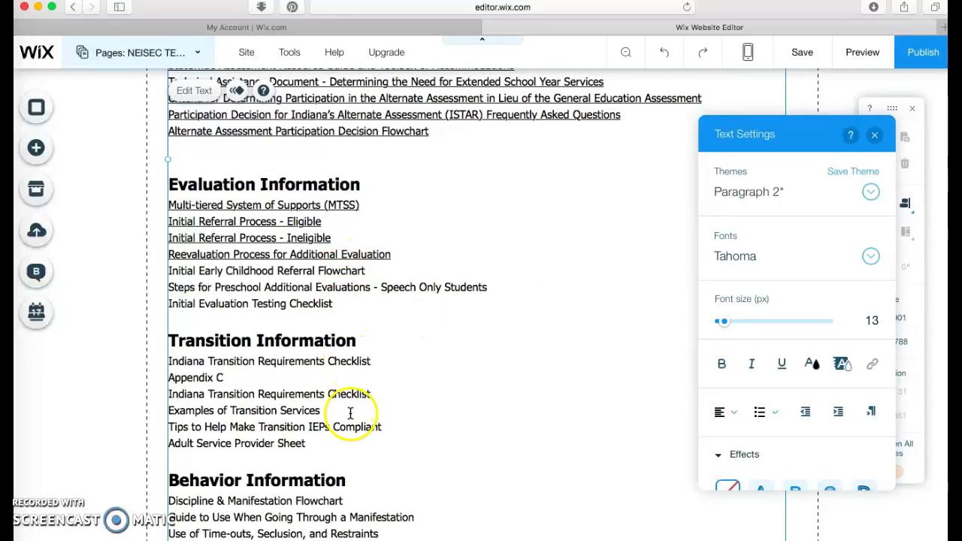
{"action": "scroll", "coordinate": [350, 423], "scroll_direction": "down", "scroll_amount": 3}
{"action": "scroll", "coordinate": [350, 422], "scroll_direction": "down", "scroll_amount": 5}
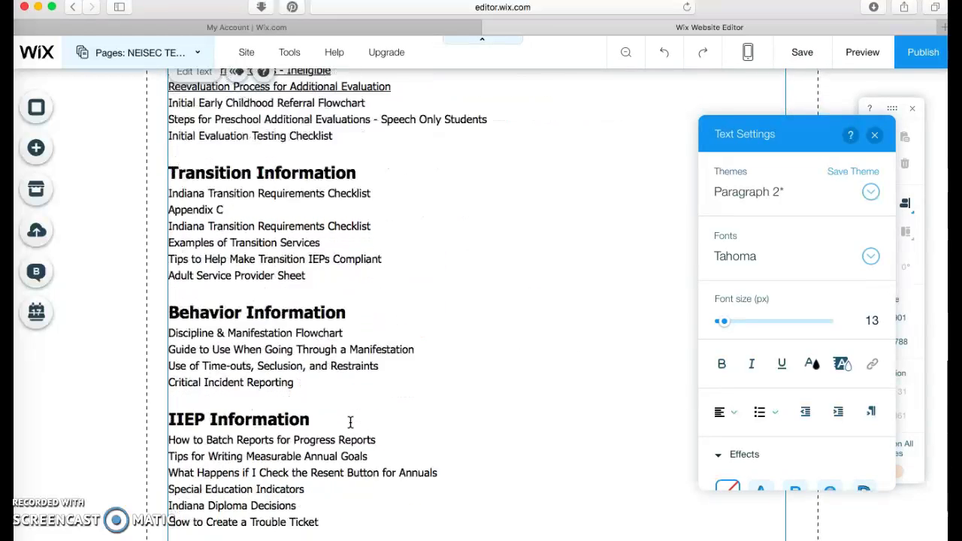
{"action": "scroll", "coordinate": [350, 423], "scroll_direction": "down", "scroll_amount": 2}
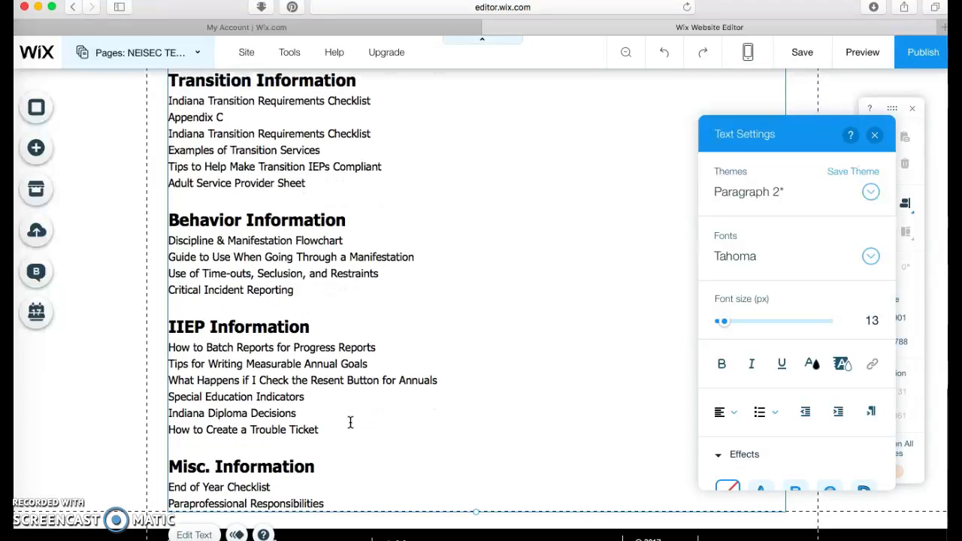
{"action": "scroll", "coordinate": [350, 422], "scroll_direction": "up", "scroll_amount": 6}
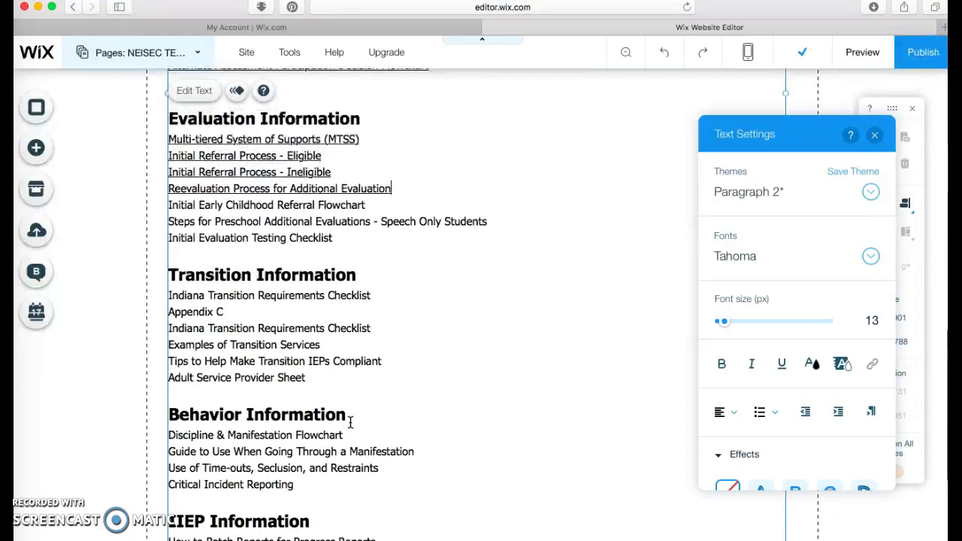
{"action": "left_click", "coordinate": [875, 138]}
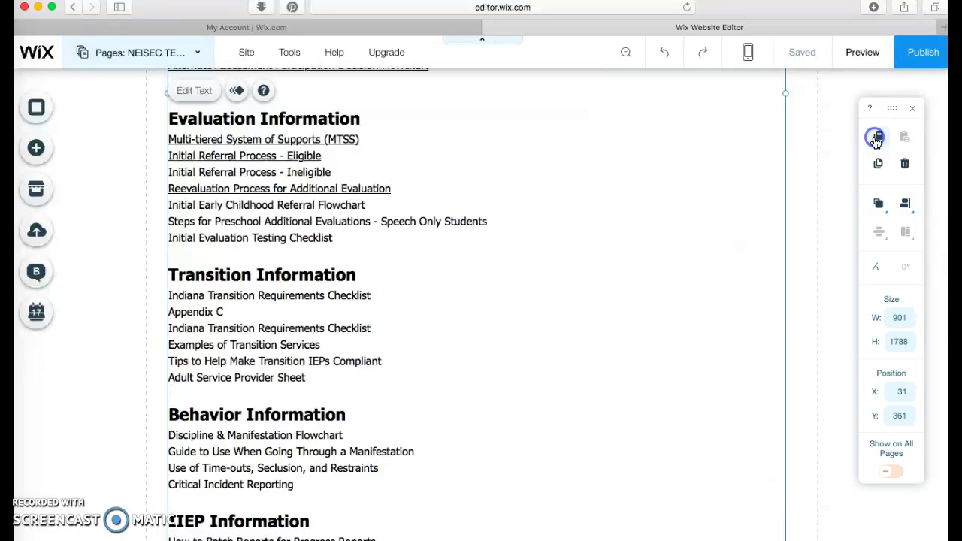
{"action": "left_click", "coordinate": [872, 58]}
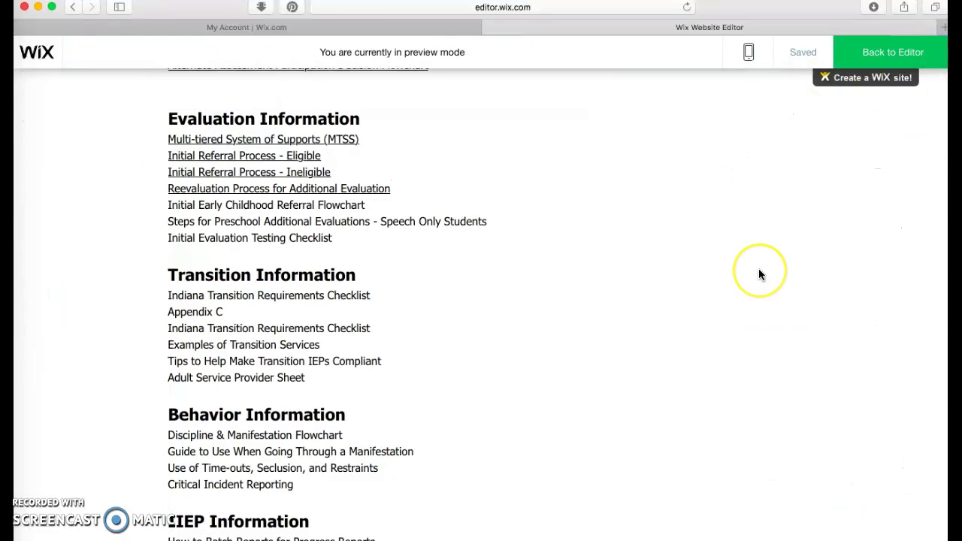
{"action": "scroll", "coordinate": [758, 270], "scroll_direction": "up", "scroll_amount": 10}
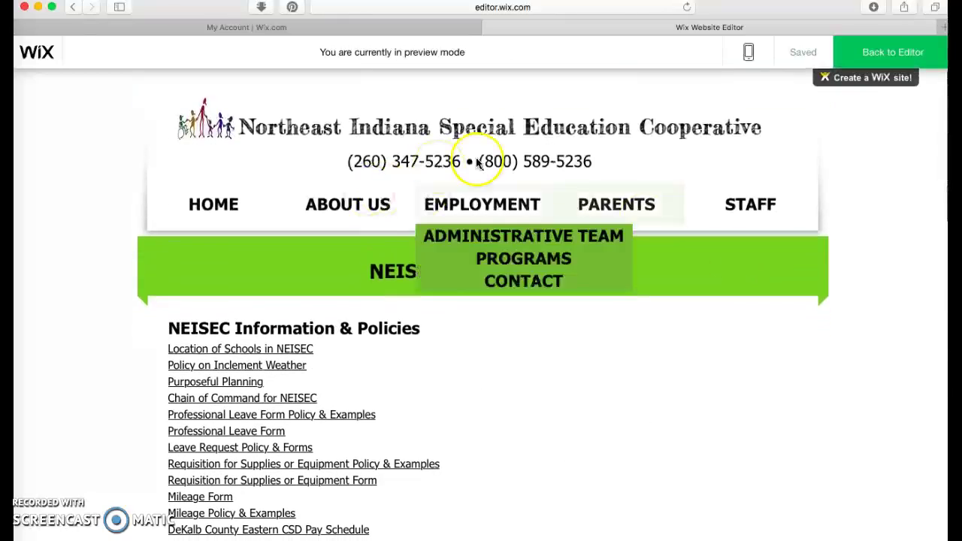
{"action": "mouse_move", "coordinate": [769, 189]}
{"action": "scroll", "coordinate": [862, 157], "scroll_direction": "down", "scroll_amount": 2}
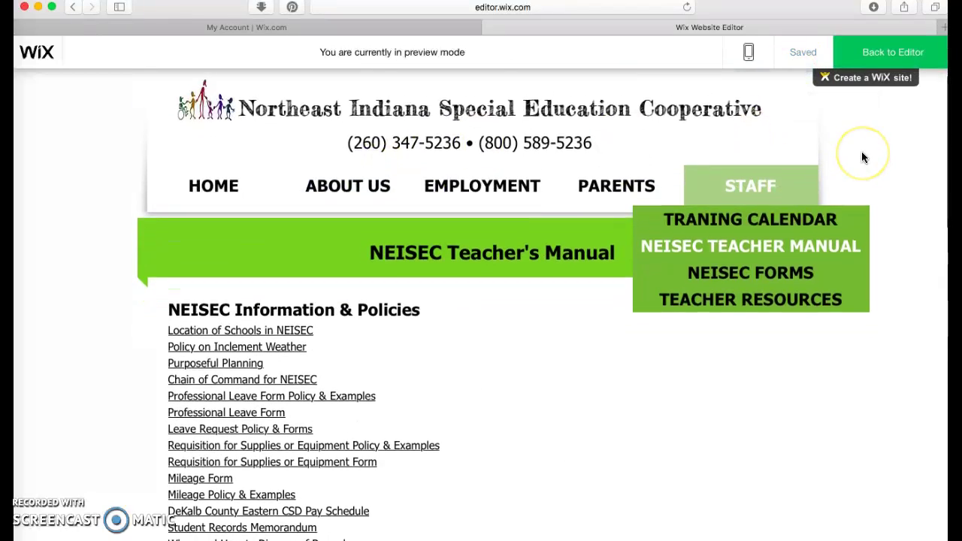
{"action": "scroll", "coordinate": [863, 156], "scroll_direction": "up", "scroll_amount": 1}
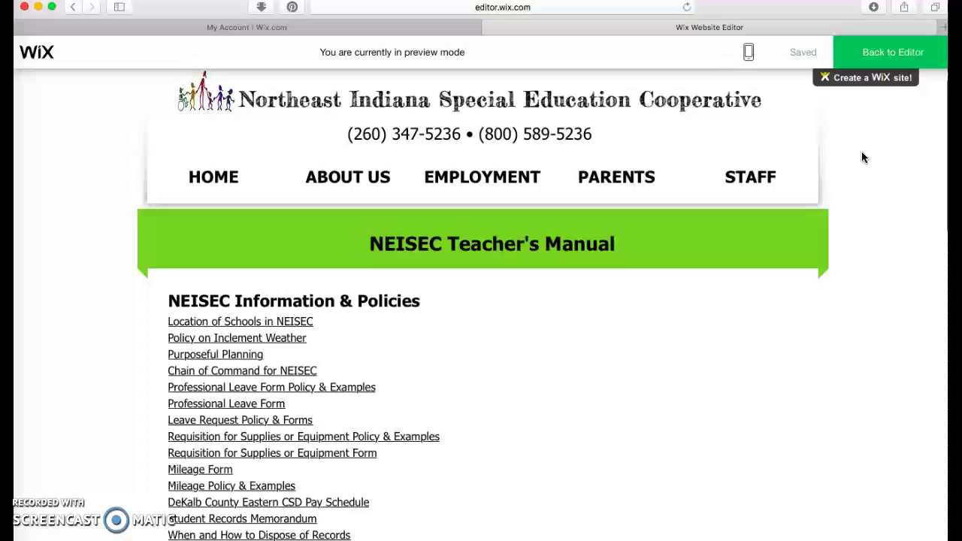
{"action": "scroll", "coordinate": [863, 156], "scroll_direction": "down", "scroll_amount": 2}
{"action": "scroll", "coordinate": [863, 157], "scroll_direction": "down", "scroll_amount": 2}
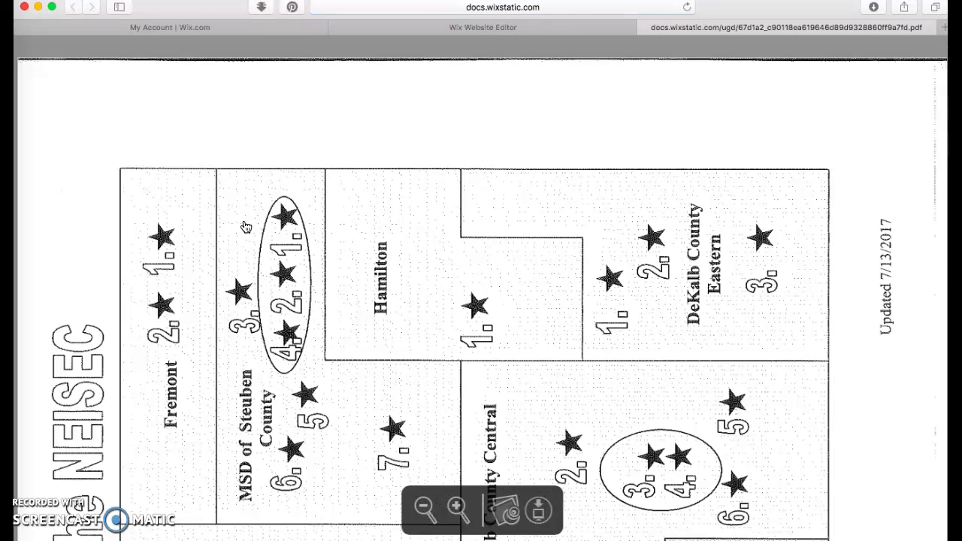
{"action": "scroll", "coordinate": [246, 227], "scroll_direction": "down", "scroll_amount": 5}
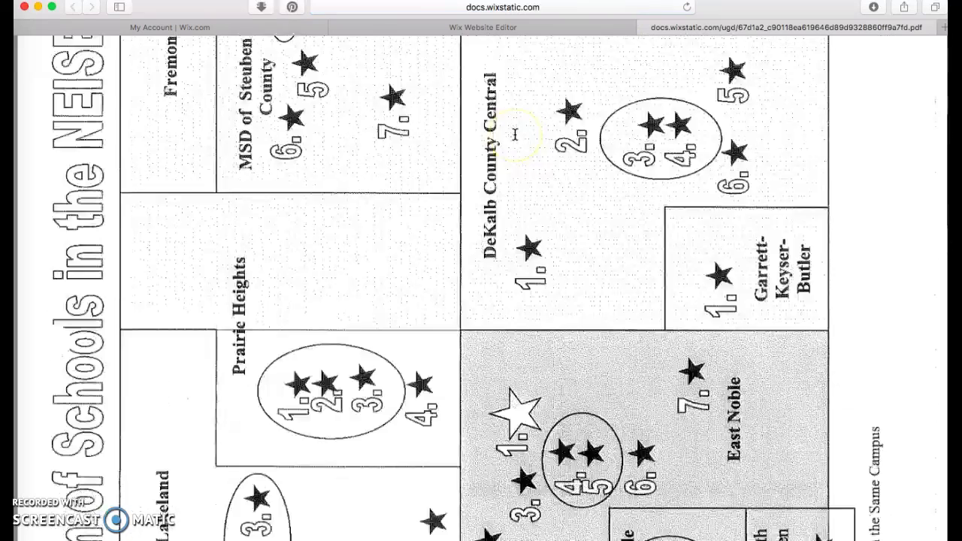
{"action": "scroll", "coordinate": [515, 134], "scroll_direction": "up", "scroll_amount": 3}
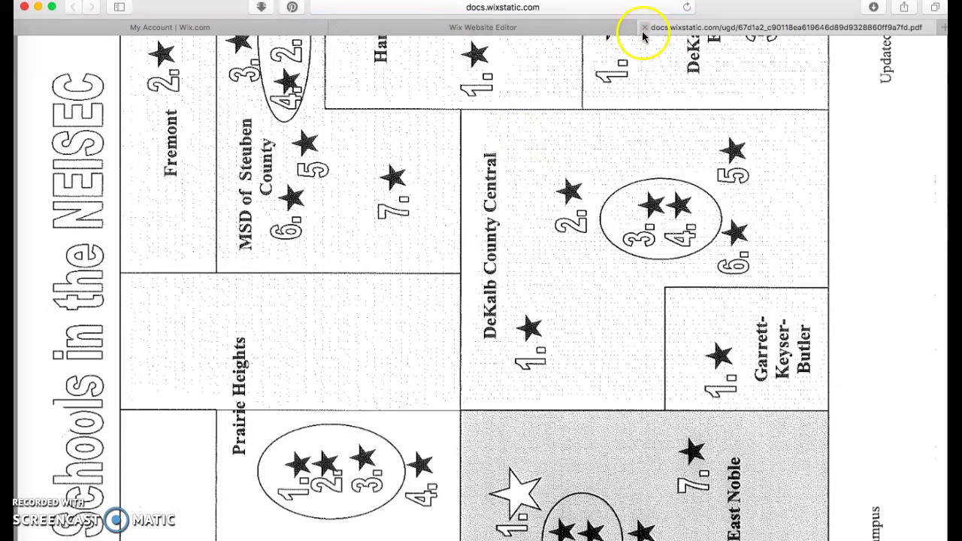
{"action": "left_click", "coordinate": [644, 30]}
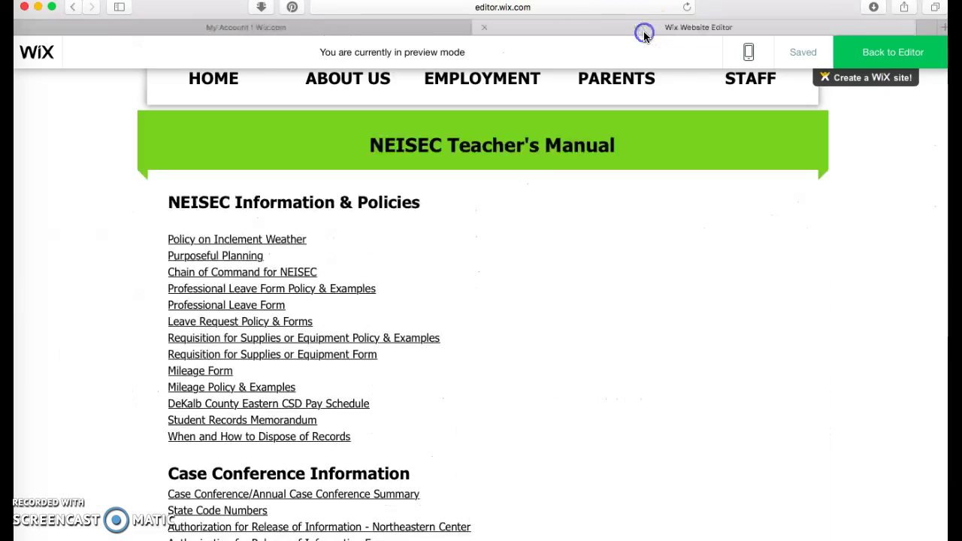
{"action": "left_click", "coordinate": [218, 258]}
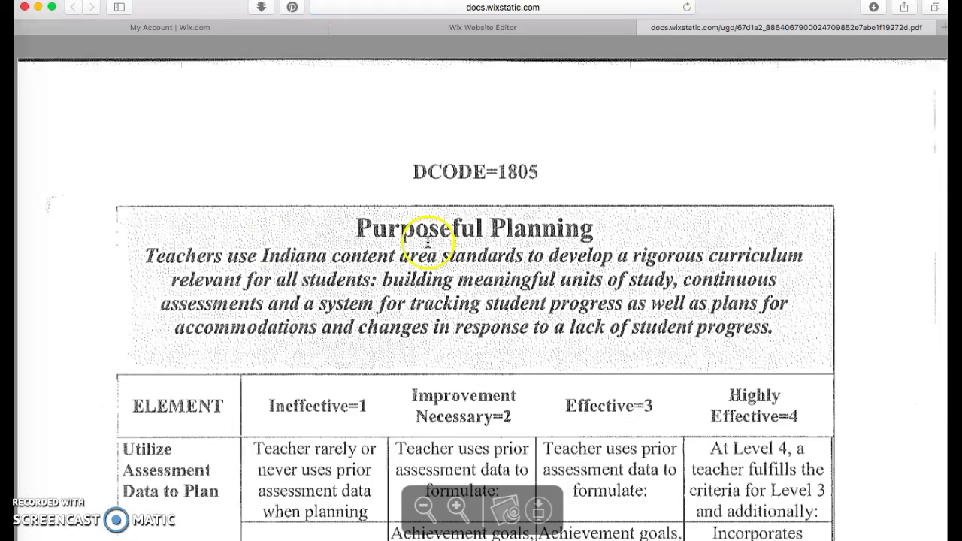
{"action": "left_click", "coordinate": [643, 27]}
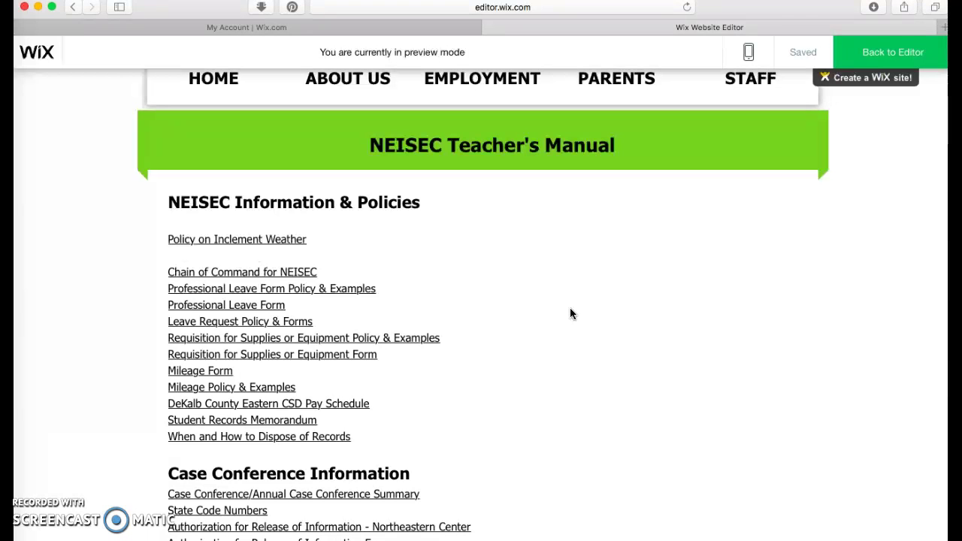
Back in the editor, select the Reevaluation Process for Additional Evaluation line and unlink it
{"action": "left_click", "coordinate": [874, 66]}
{"action": "scroll", "coordinate": [639, 271], "scroll_direction": "down", "scroll_amount": 1}
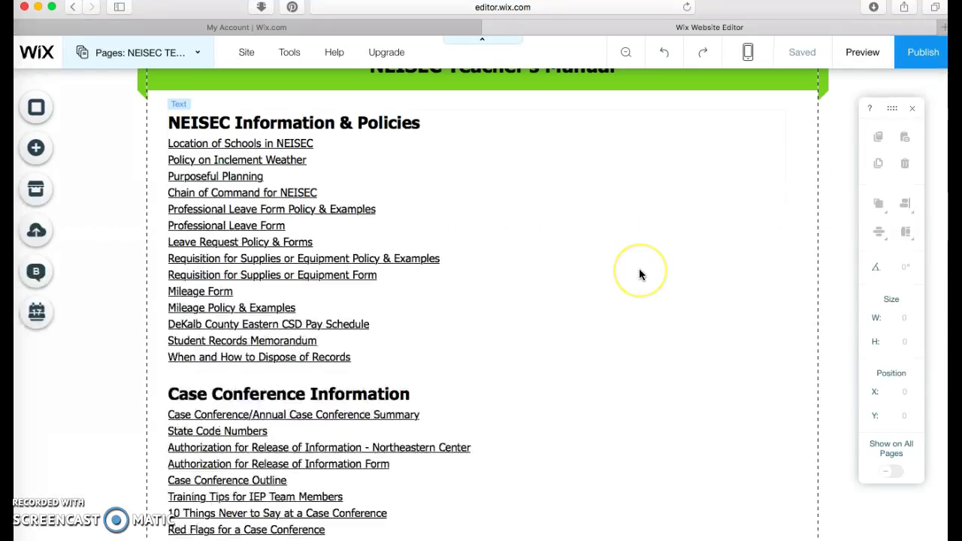
{"action": "scroll", "coordinate": [639, 274], "scroll_direction": "down", "scroll_amount": 15}
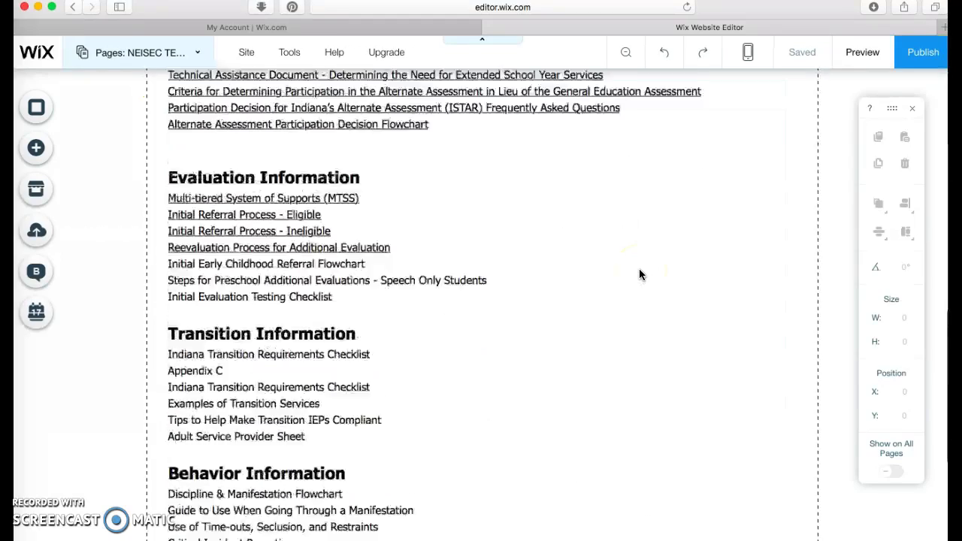
{"action": "scroll", "coordinate": [639, 273], "scroll_direction": "down", "scroll_amount": 1}
{"action": "scroll", "coordinate": [526, 248], "scroll_direction": "up", "scroll_amount": 1}
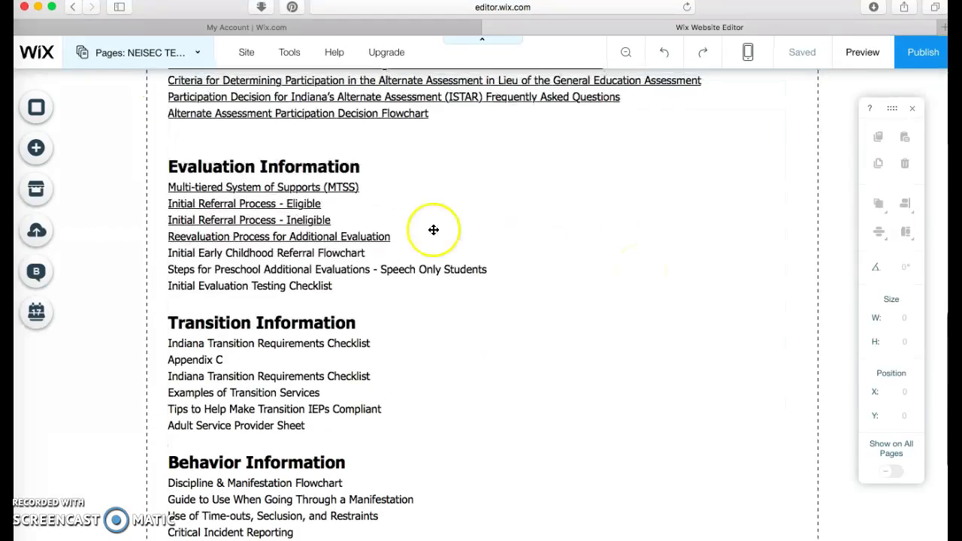
{"action": "left_click", "coordinate": [388, 238]}
{"action": "double_click", "coordinate": [389, 236]}
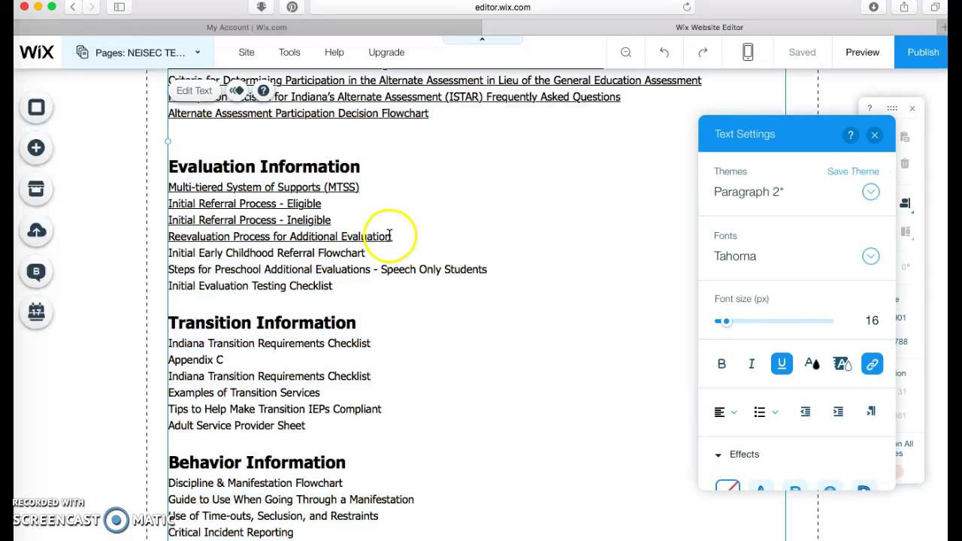
{"action": "left_click_drag", "start_coordinate": [391, 236], "coordinate": [168, 236]}
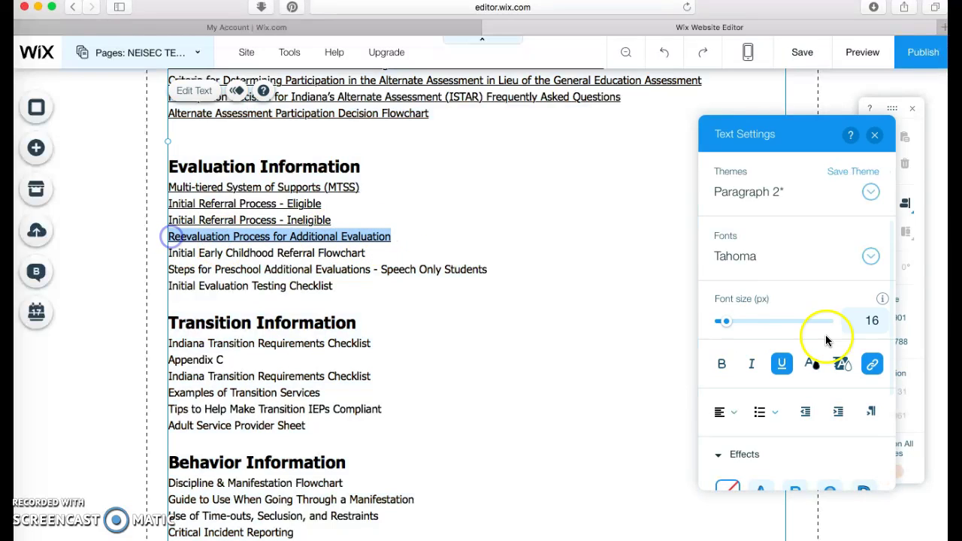
{"action": "mouse_move", "coordinate": [874, 362]}
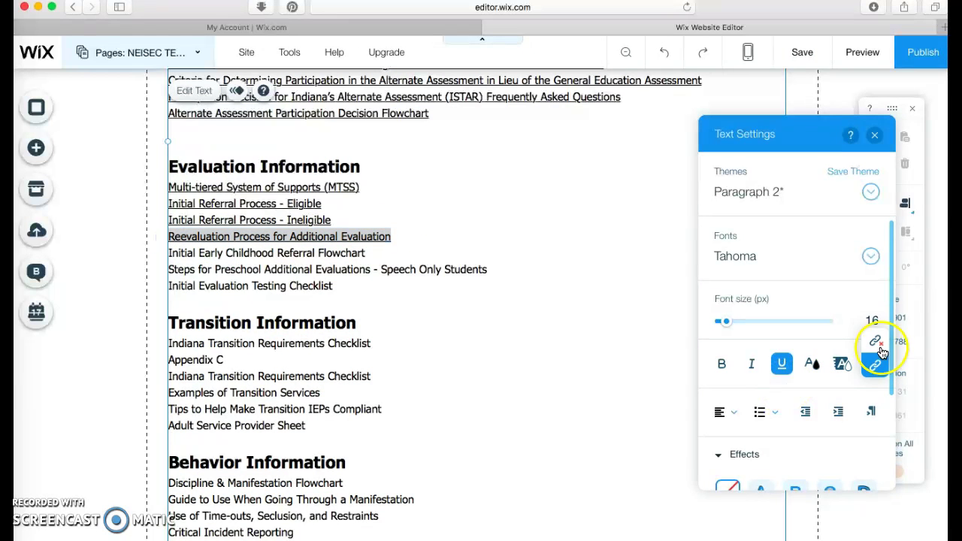
{"action": "left_click", "coordinate": [879, 346]}
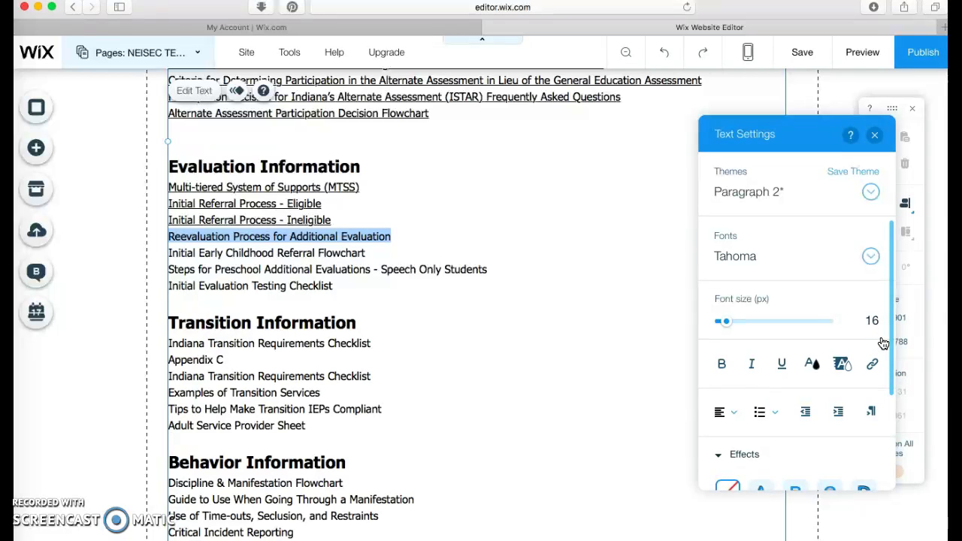
Relink the Reevaluation line to the already uploaded '32. Reevaluation Process forAdditional Evaluation.pdf'
{"action": "left_click", "coordinate": [873, 364]}
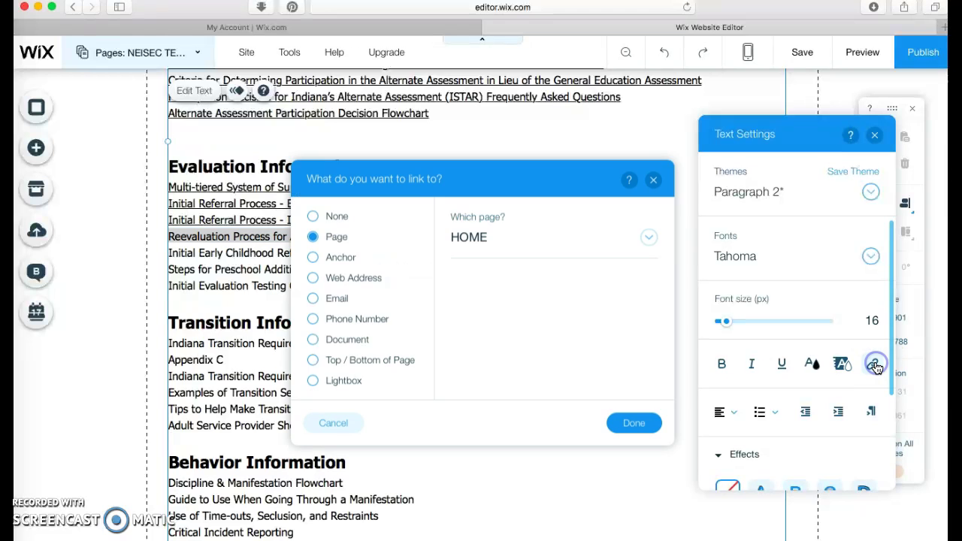
{"action": "left_click", "coordinate": [314, 340]}
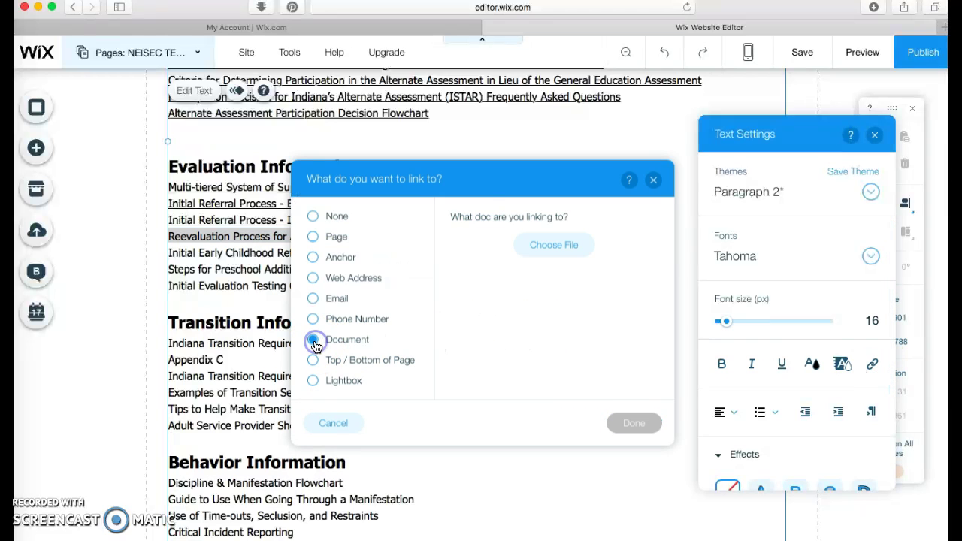
{"action": "left_click", "coordinate": [556, 249]}
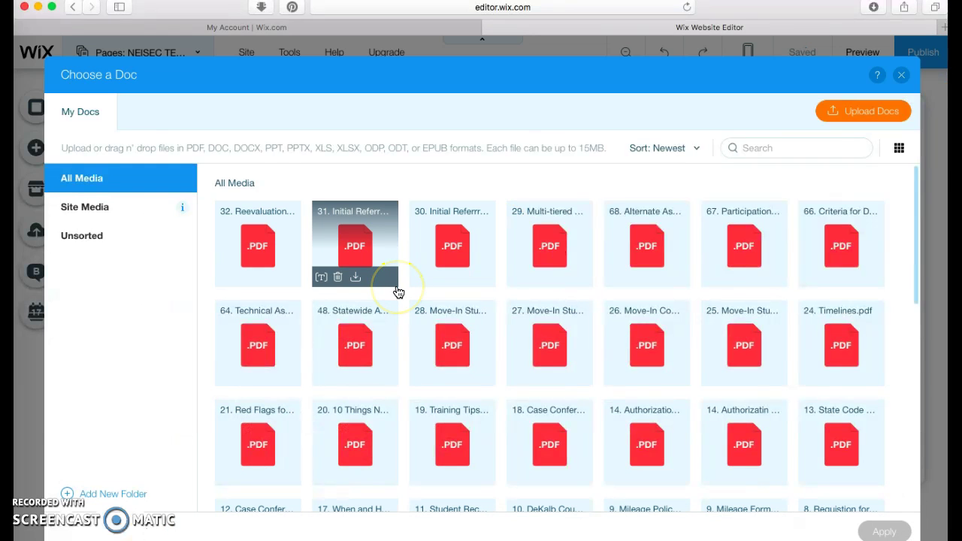
{"action": "double_click", "coordinate": [268, 255]}
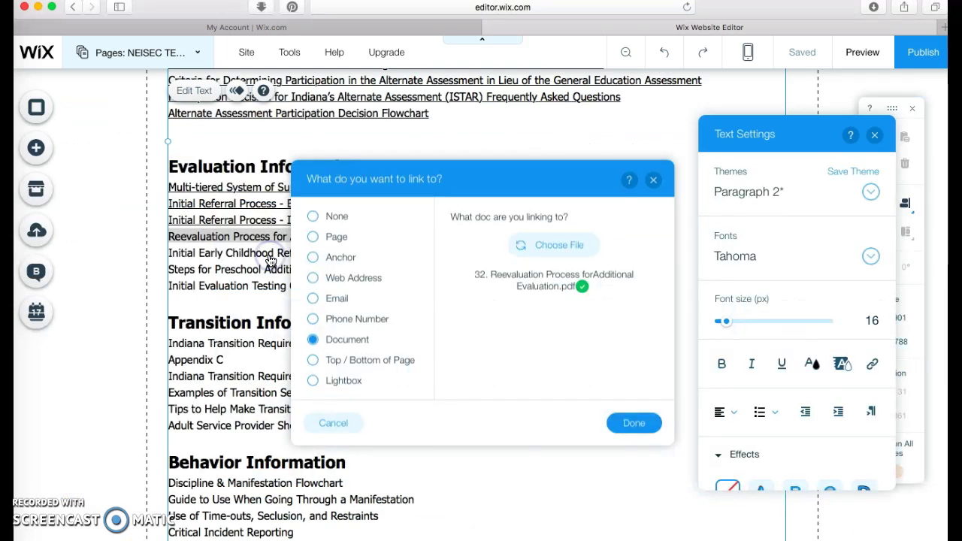
{"action": "left_click", "coordinate": [636, 423]}
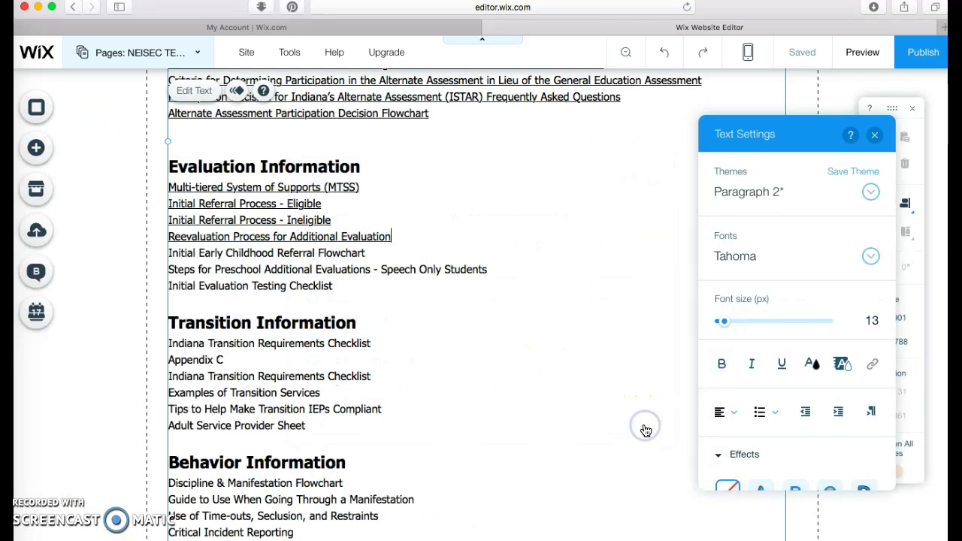